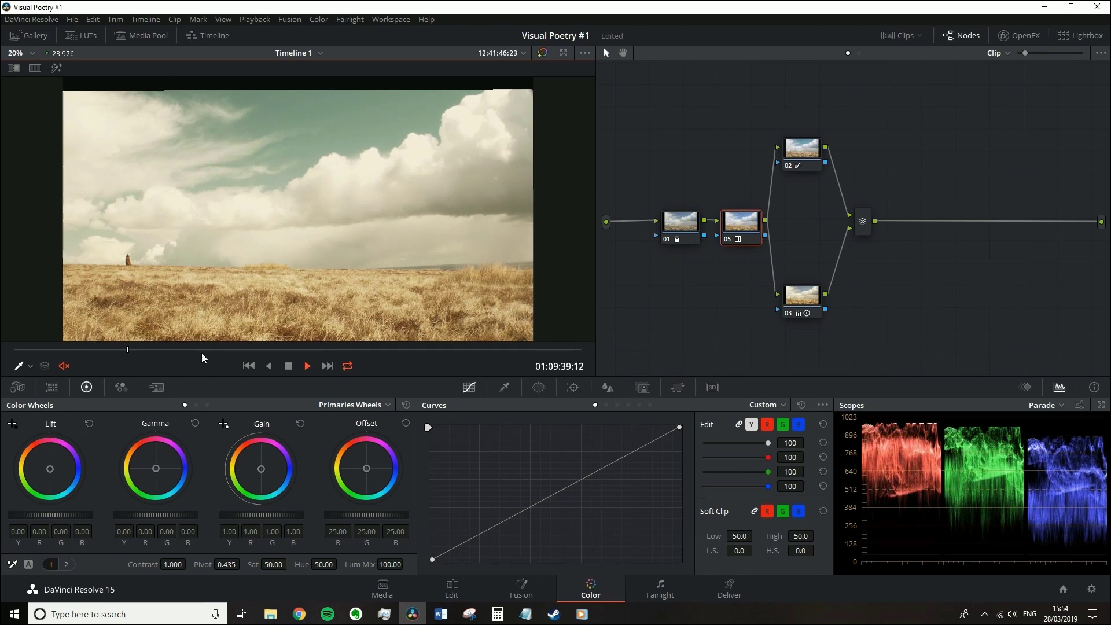
# - Stop playback and apply a widescreen output blanking to the timeline
pyautogui.click(18, 52)
pyautogui.click(32, 88)
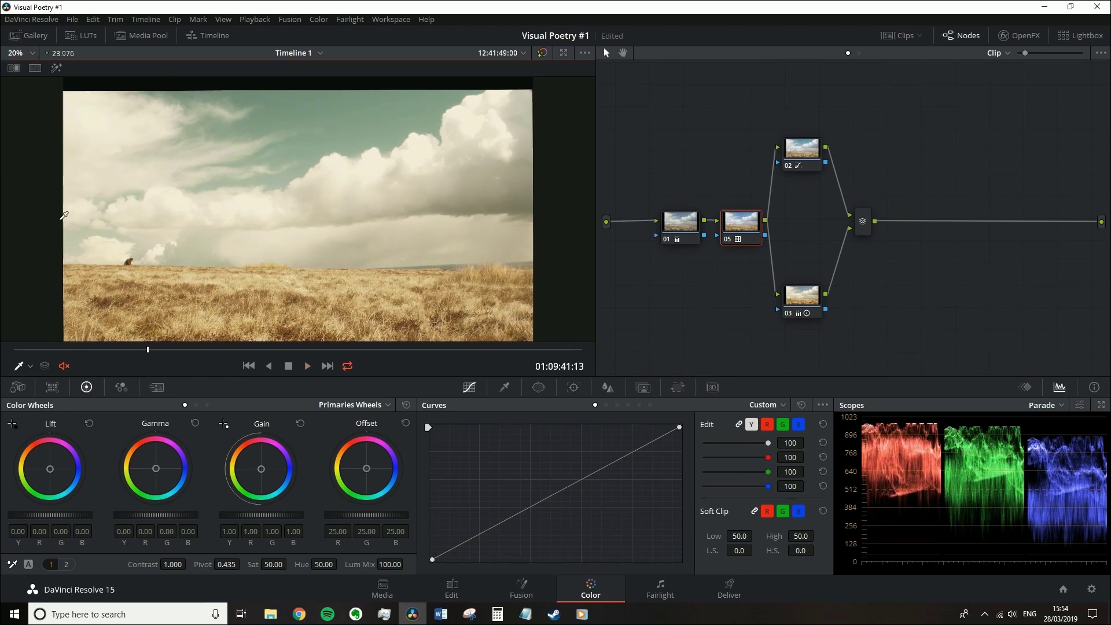
pyautogui.press('space')
pyautogui.scroll(-2, 159, 200)
pyautogui.scroll(2, 159, 199)
pyautogui.click(154, 21)
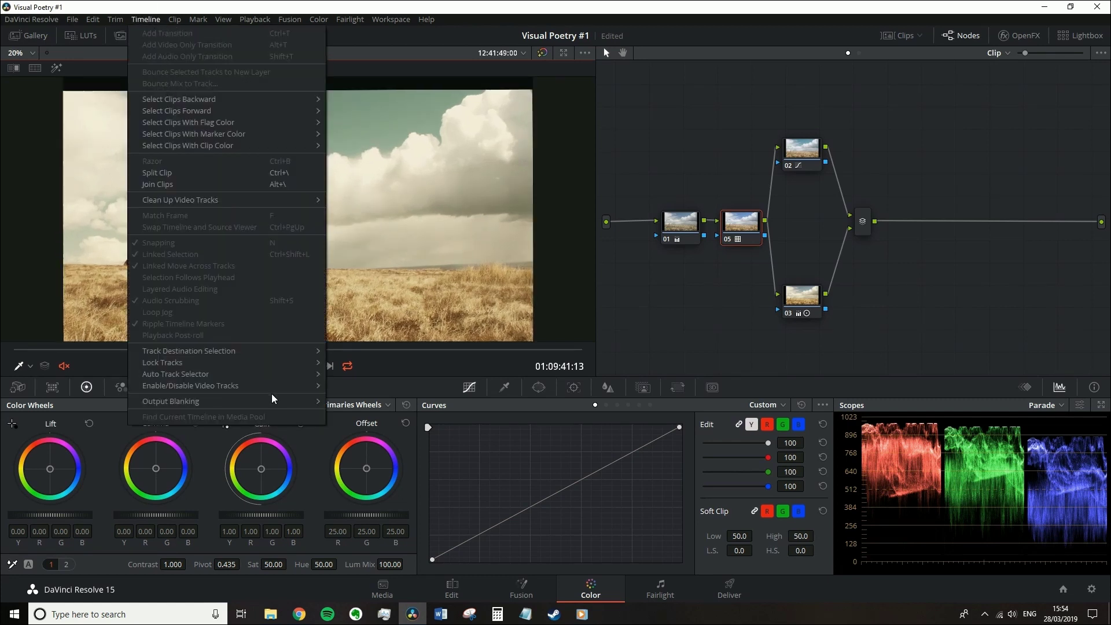
pyautogui.moveTo(261, 403)
pyautogui.click(369, 450)
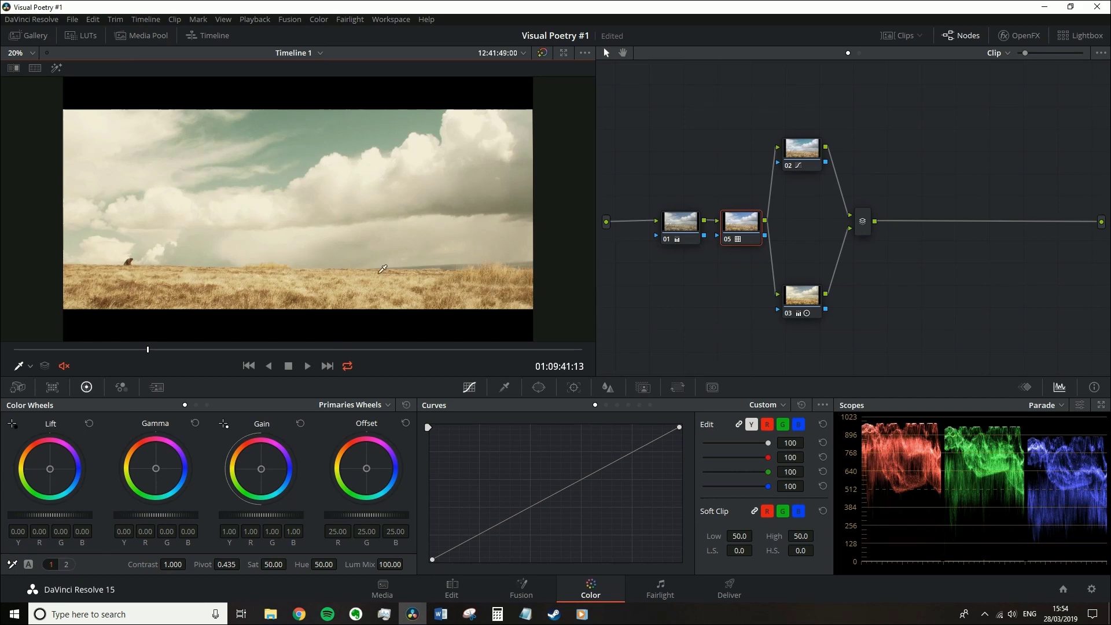
# - Play the letterboxed clip full screen to review it, leave full screen and stop playback
pyautogui.hotkey('ctrl', 'f')
pyautogui.press('space')
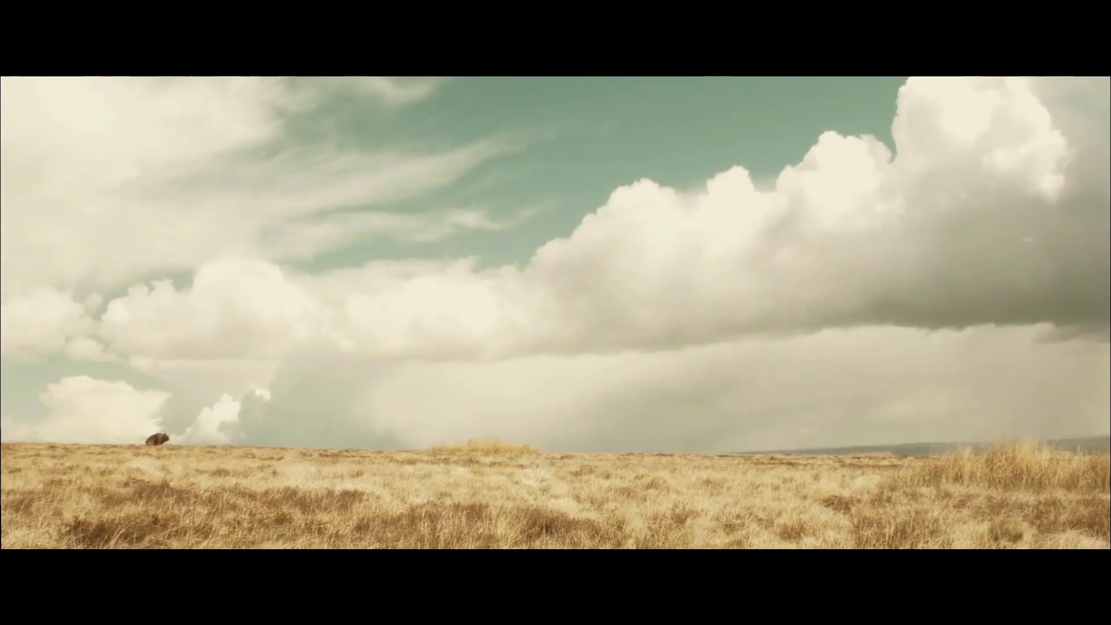
pyautogui.hotkey('ctrl', 'f')
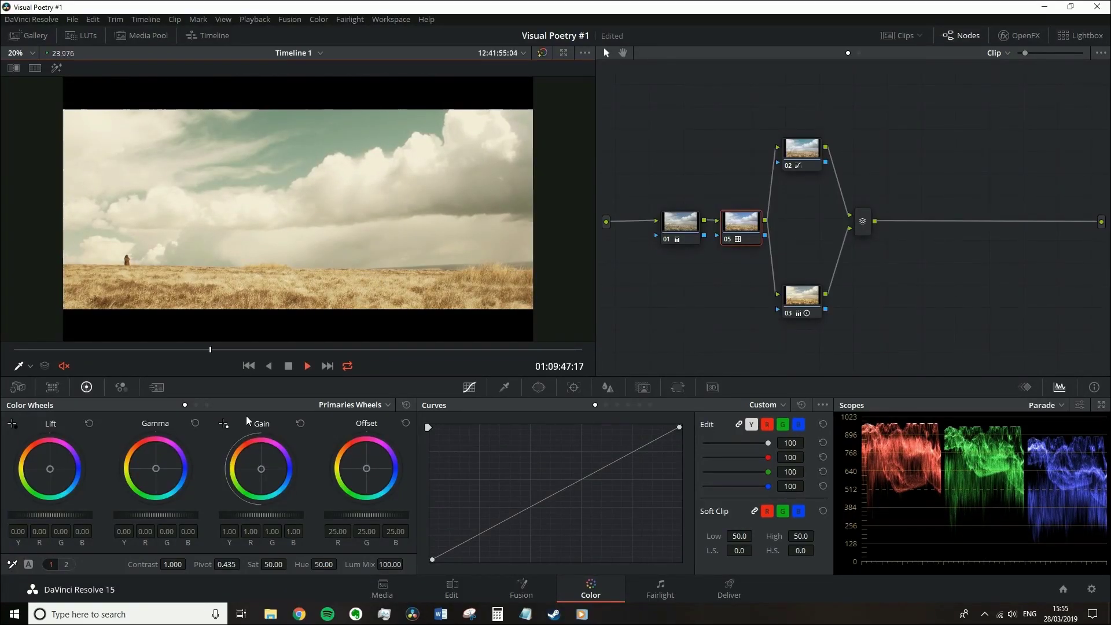
pyautogui.press('space')
# - Compare the clip with its grades bypassed, scrub further through the shot and play it back
pyautogui.hotkey('shift', 'd')
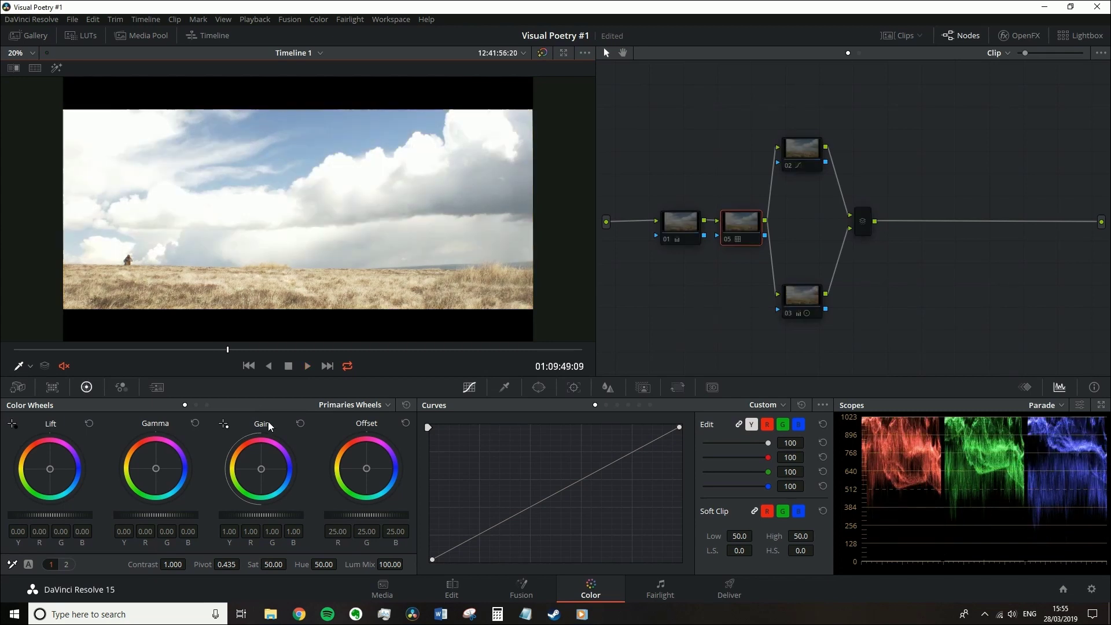
pyautogui.moveTo(247, 354); pyautogui.dragTo(405, 350)
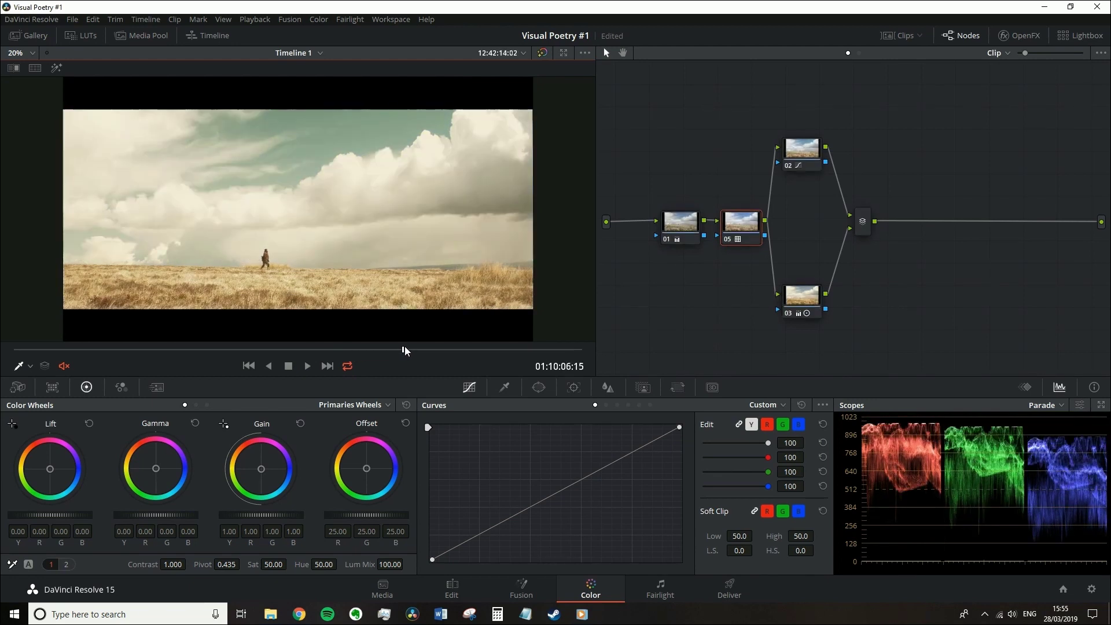
pyautogui.press('space')
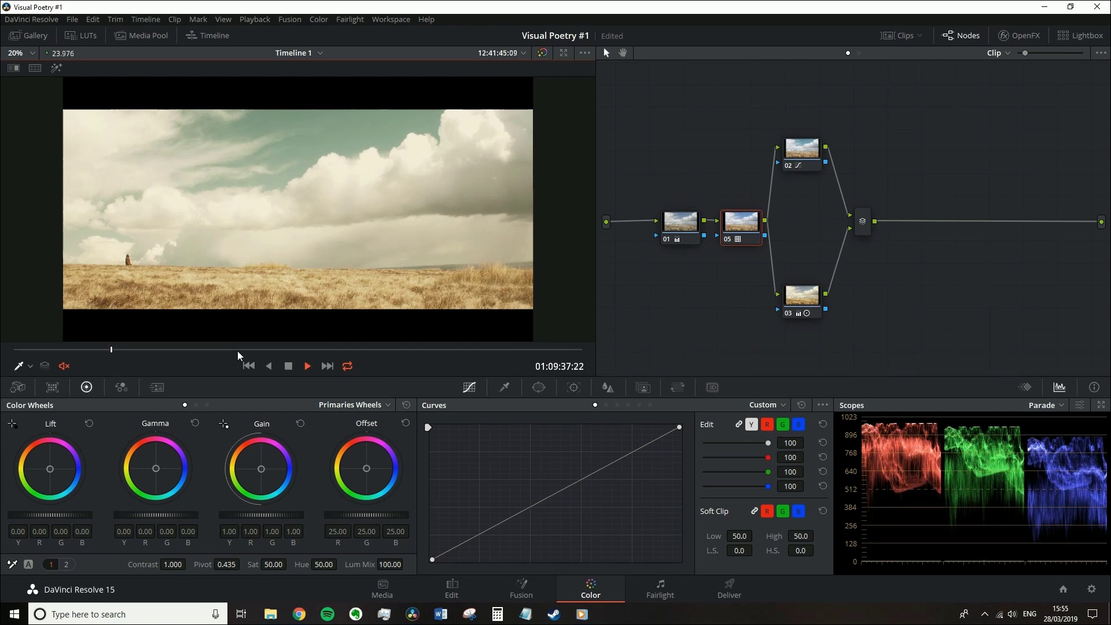
pyautogui.press('space')
# - Examine the Custom and Hue Vs Hue curves in the existing grade
pyautogui.click(495, 527)
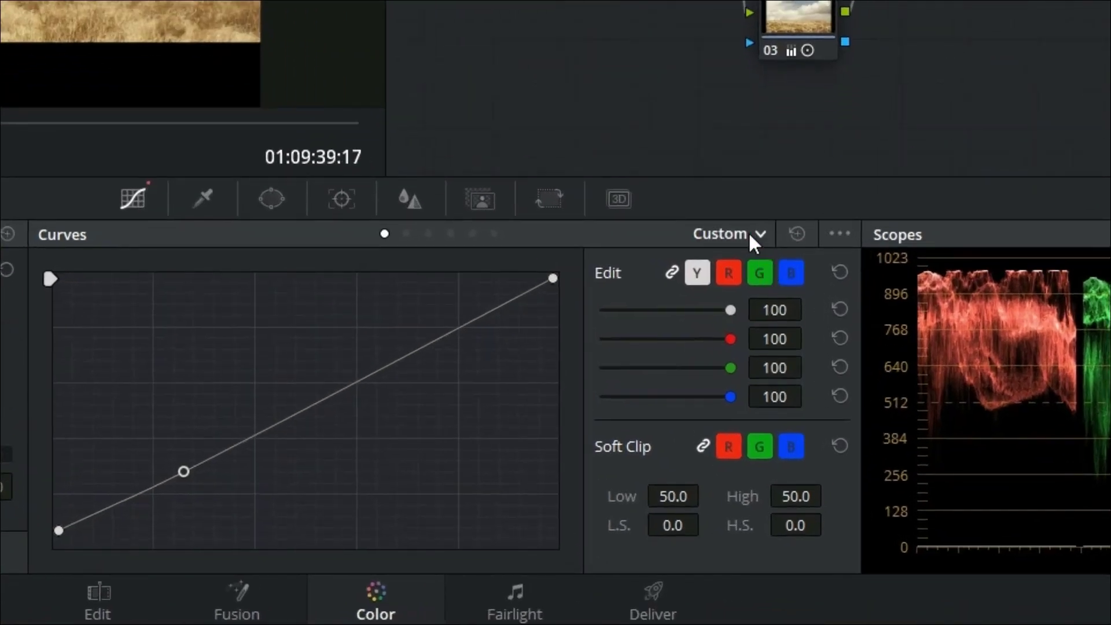
pyautogui.click(752, 234)
pyautogui.click(770, 291)
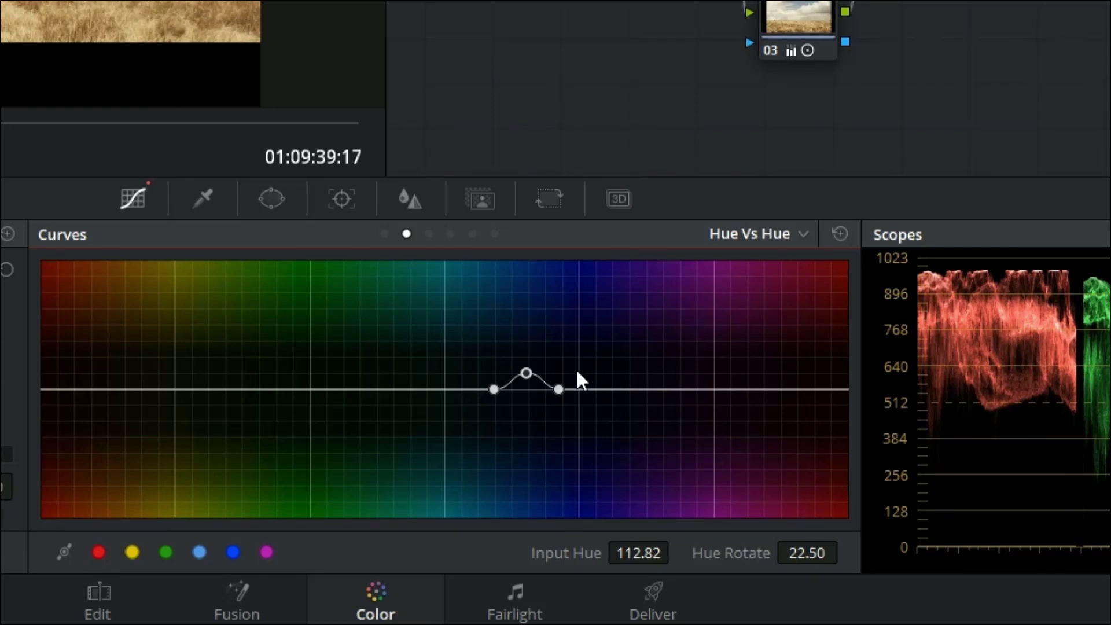
pyautogui.moveTo(526, 366); pyautogui.dragTo(672, 523)
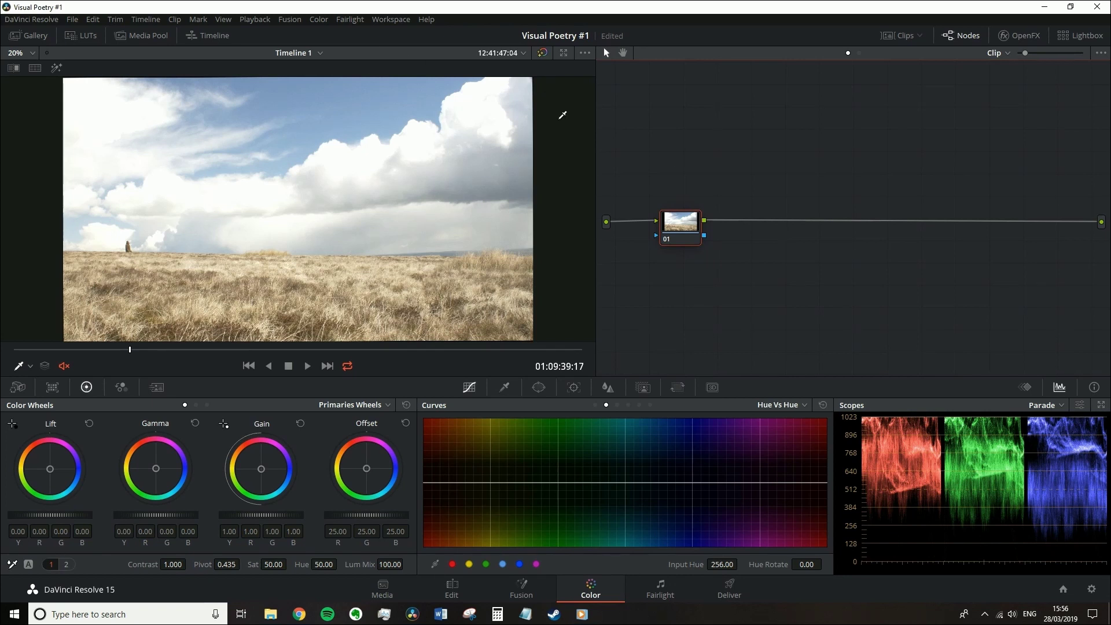
# - Add a serial node after node 01 and apply the U-PANASONIC-CINE-D-V1-LTR LUT to it
pyautogui.hotkey('alt', 's')
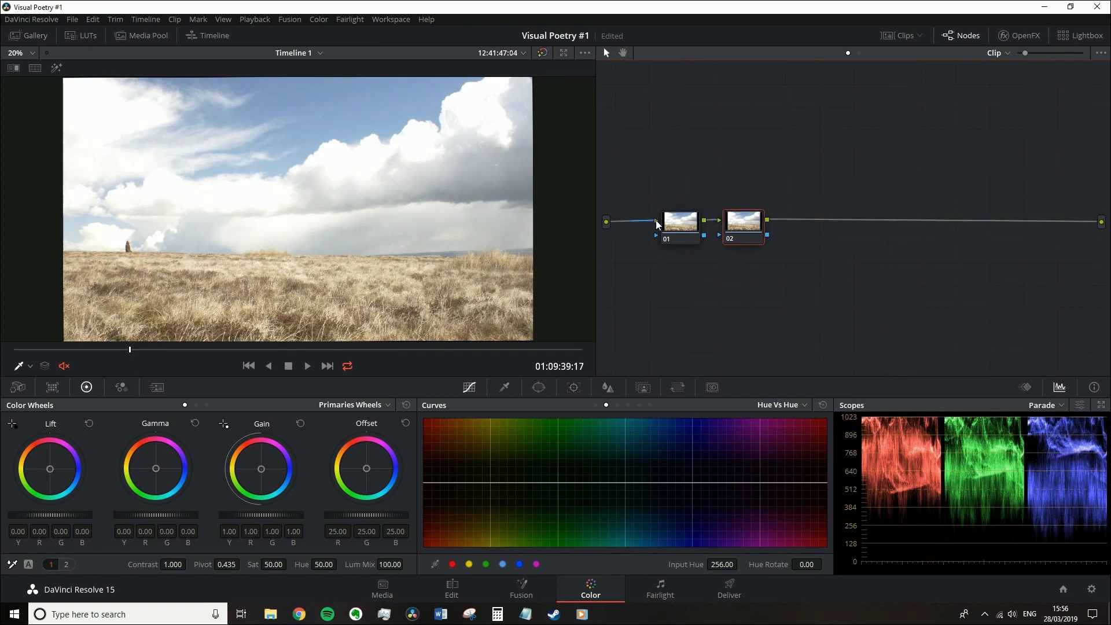
pyautogui.click(93, 33)
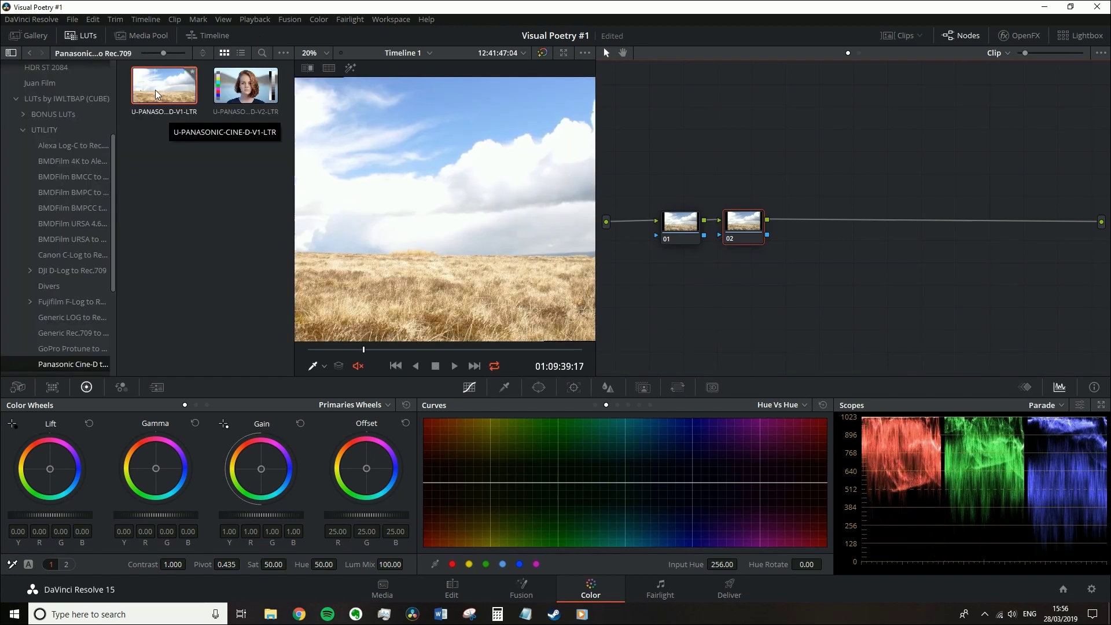
pyautogui.rightClick(155, 89)
pyautogui.click(206, 99)
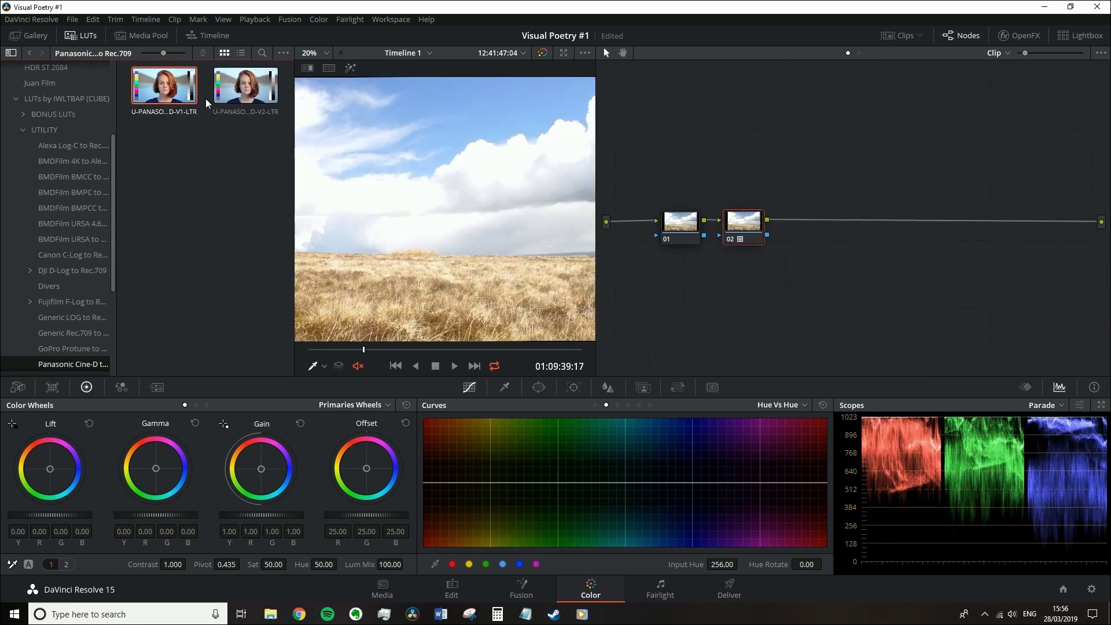
pyautogui.click(88, 38)
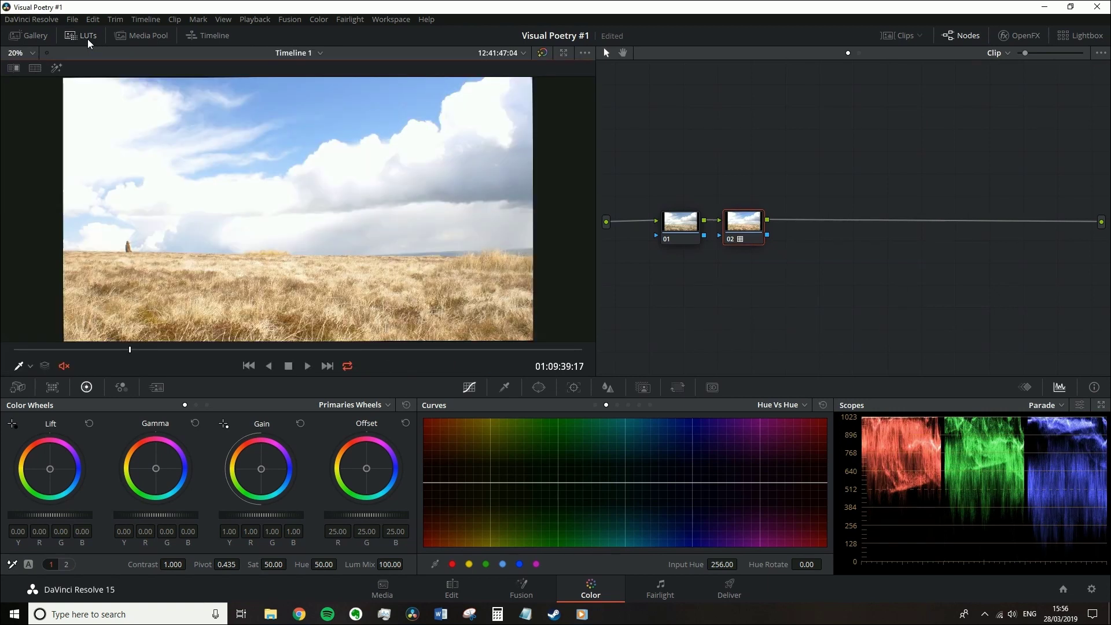
# - Lower node 01's overall gain to 0.81 and its gamma to -0.02 to recover the bright clouds
pyautogui.click(255, 350)
pyautogui.moveTo(256, 350); pyautogui.dragTo(213, 350)
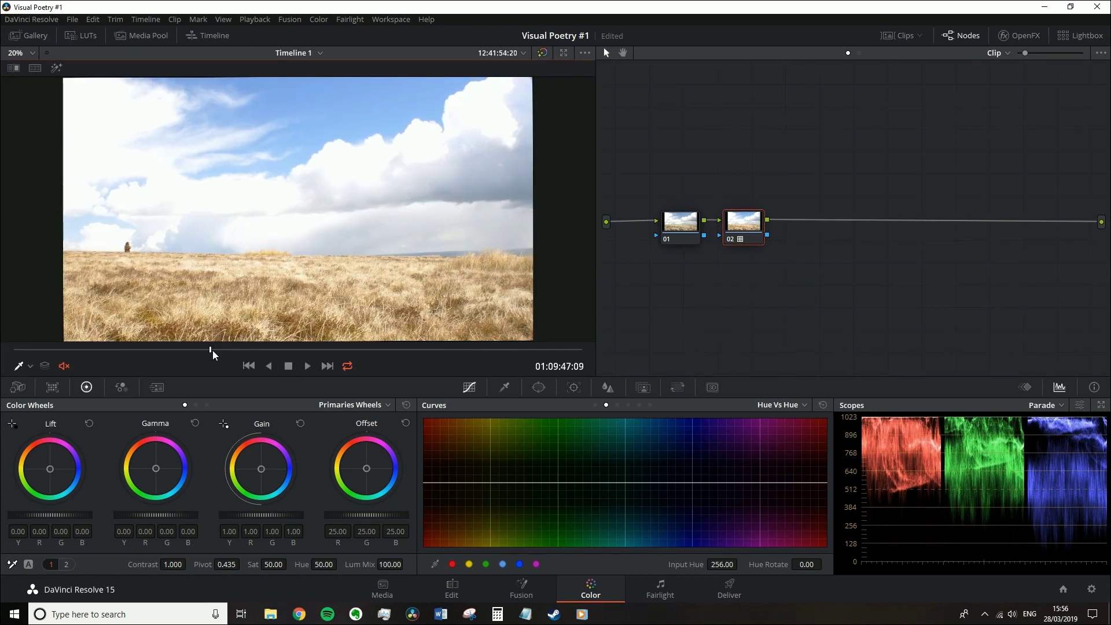
pyautogui.click(680, 222)
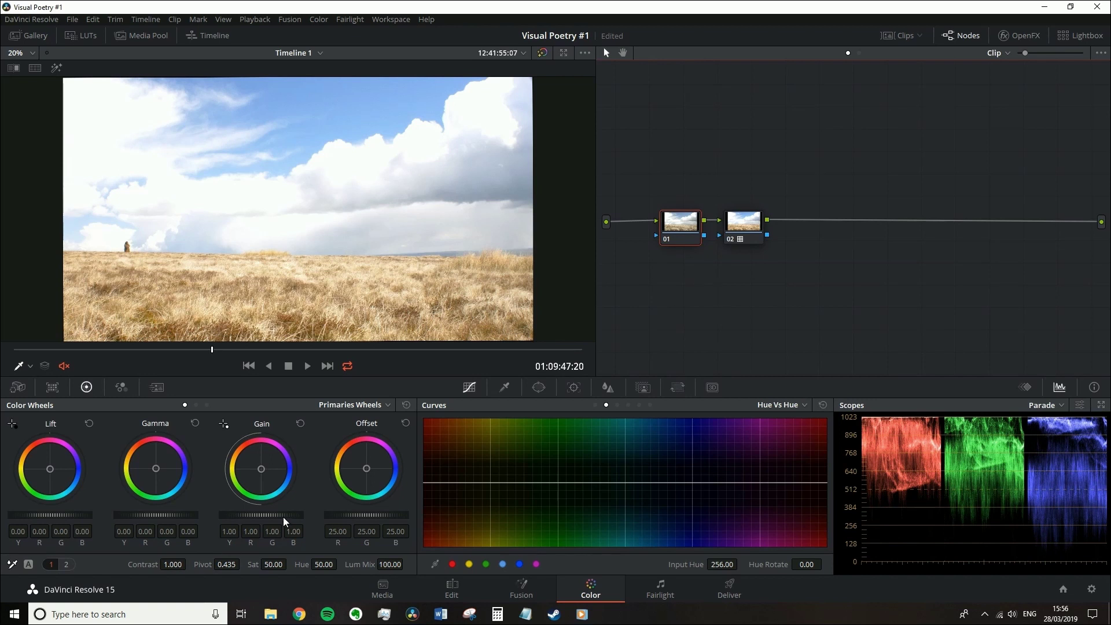
pyautogui.moveTo(283, 513); pyautogui.dragTo(261, 512)
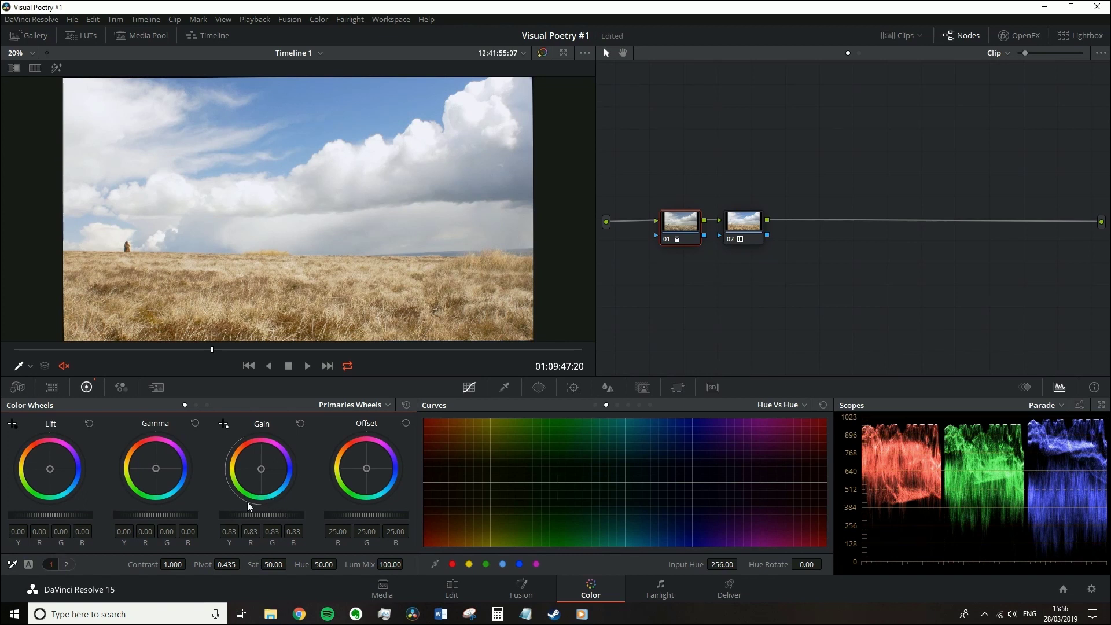
pyautogui.moveTo(260, 513); pyautogui.dragTo(258, 513)
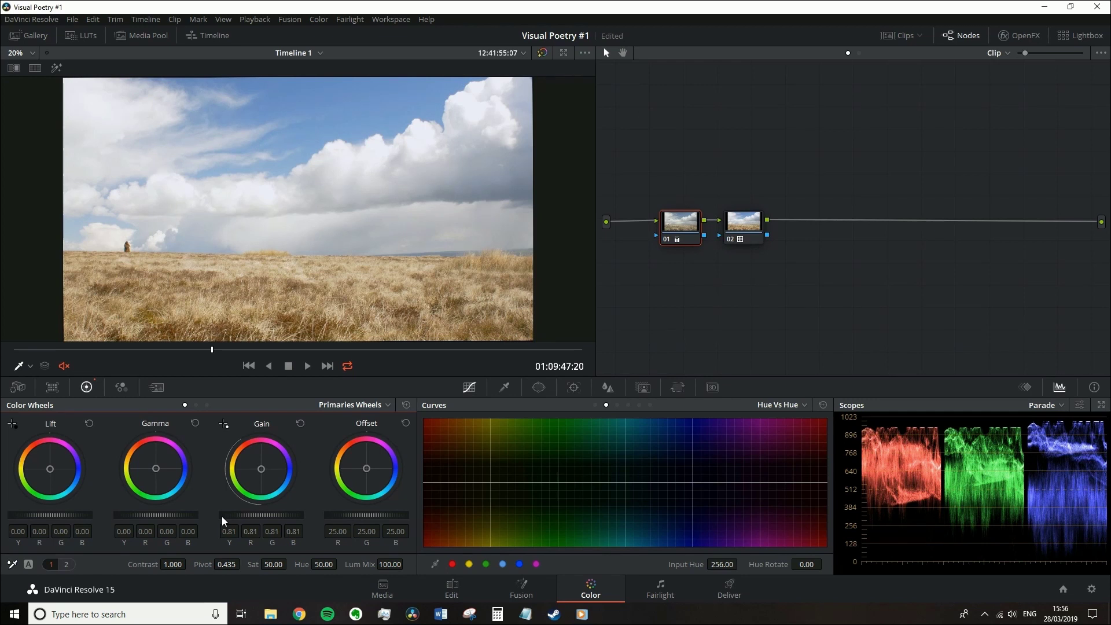
pyautogui.doubleClick(261, 514)
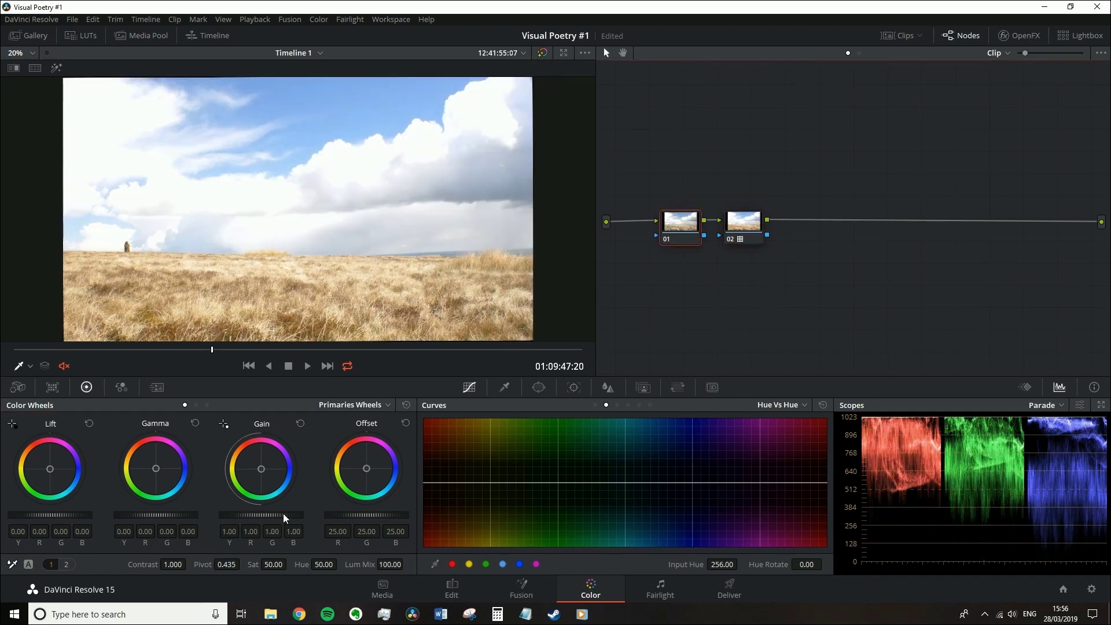
pyautogui.moveTo(283, 512); pyautogui.dragTo(231, 516)
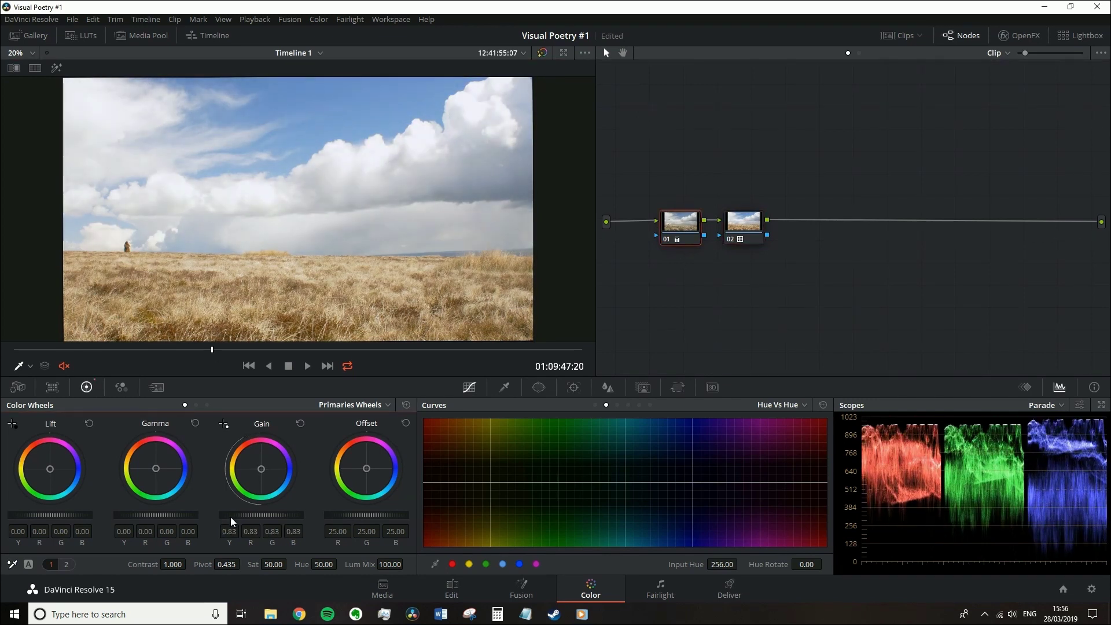
pyautogui.moveTo(261, 514); pyautogui.dragTo(257, 514)
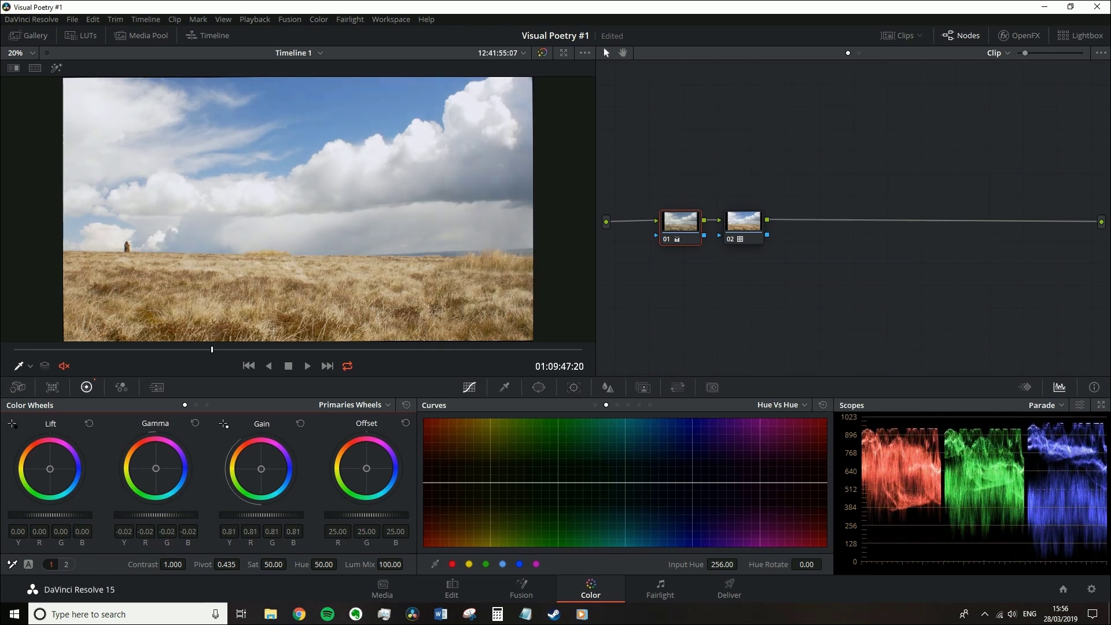
# - Add a serial node after the LUT node, with a layer node branching alongside it
pyautogui.click(738, 225)
pyautogui.hotkey('alt', 's')
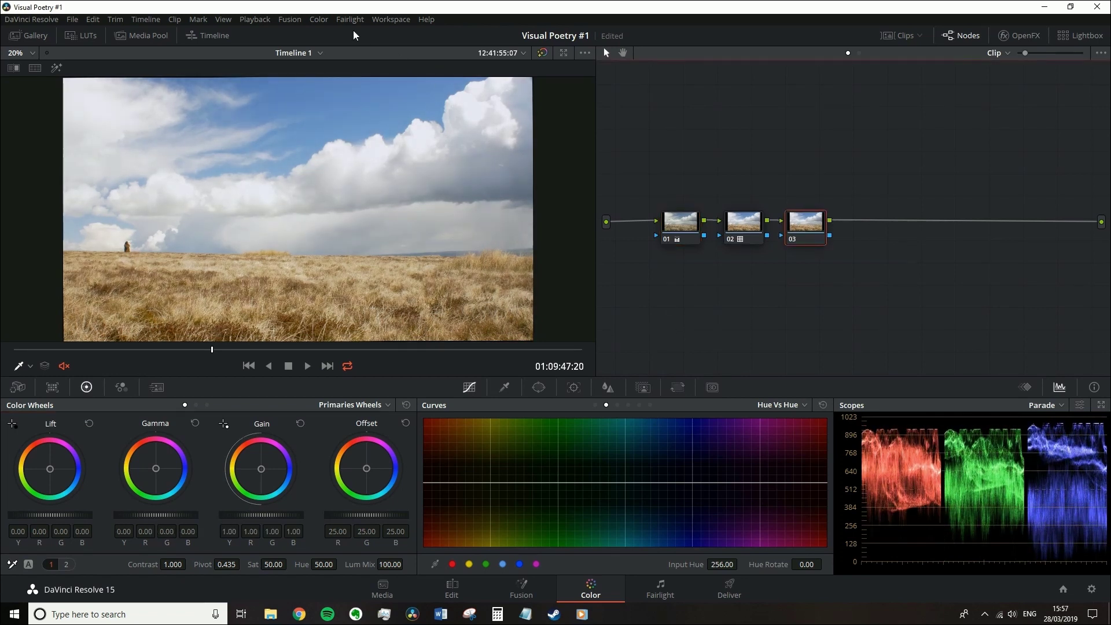
pyautogui.click(320, 19)
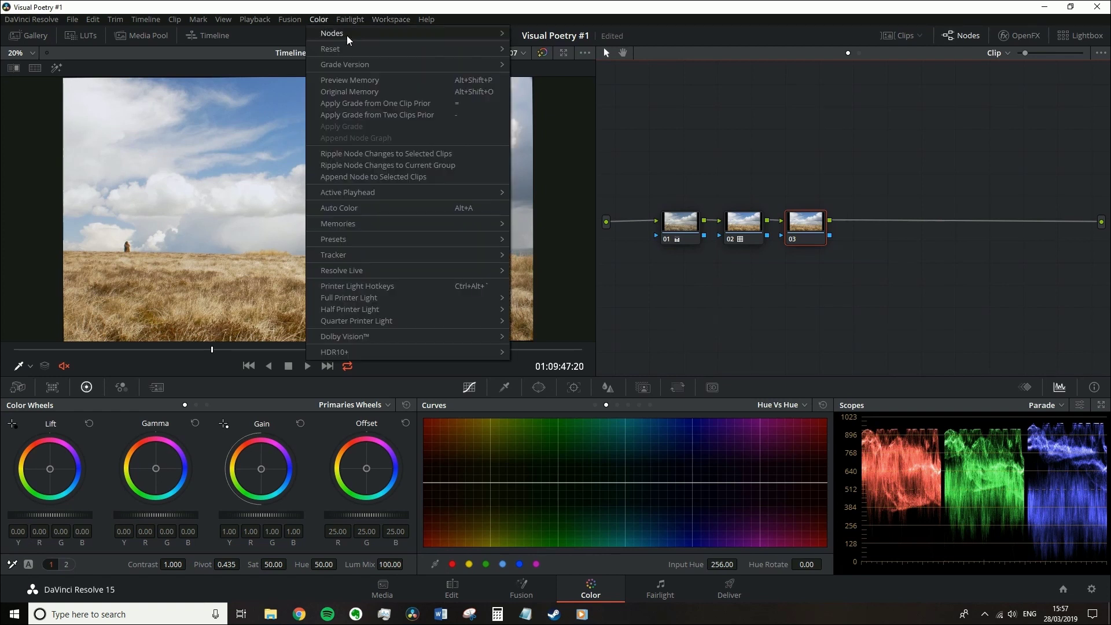
pyautogui.moveTo(403, 36)
pyautogui.click(599, 86)
# - Spread out the branch nodes and layer mixer, clean up the node graph and select the upper branch node
pyautogui.moveTo(817, 222); pyautogui.dragTo(814, 195)
pyautogui.moveTo(868, 224); pyautogui.dragTo(902, 229)
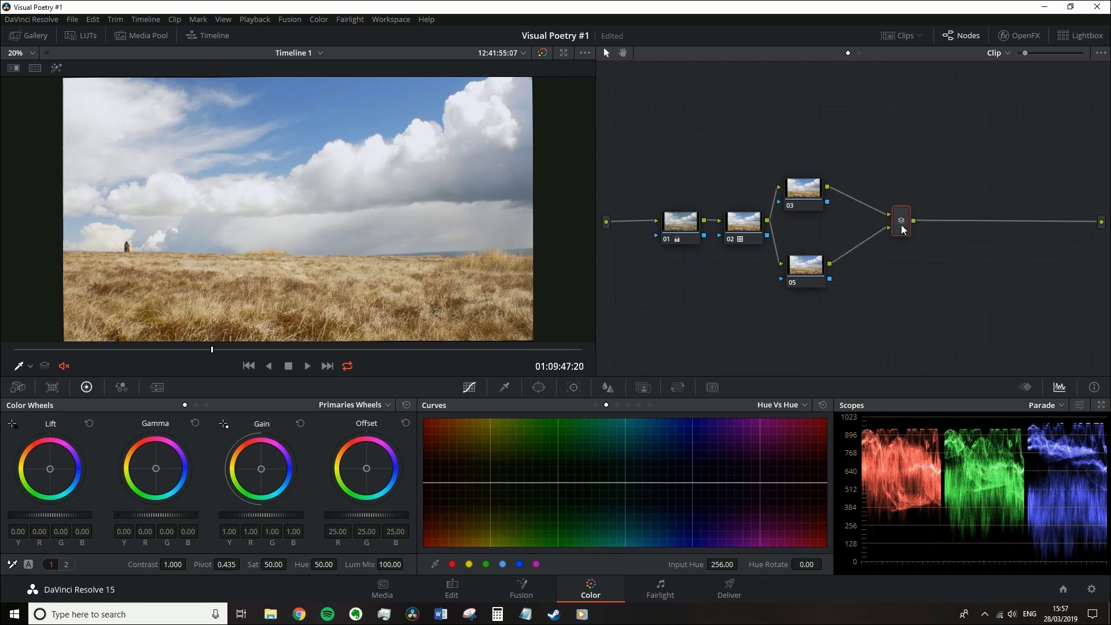
pyautogui.rightClick(869, 287)
pyautogui.click(925, 420)
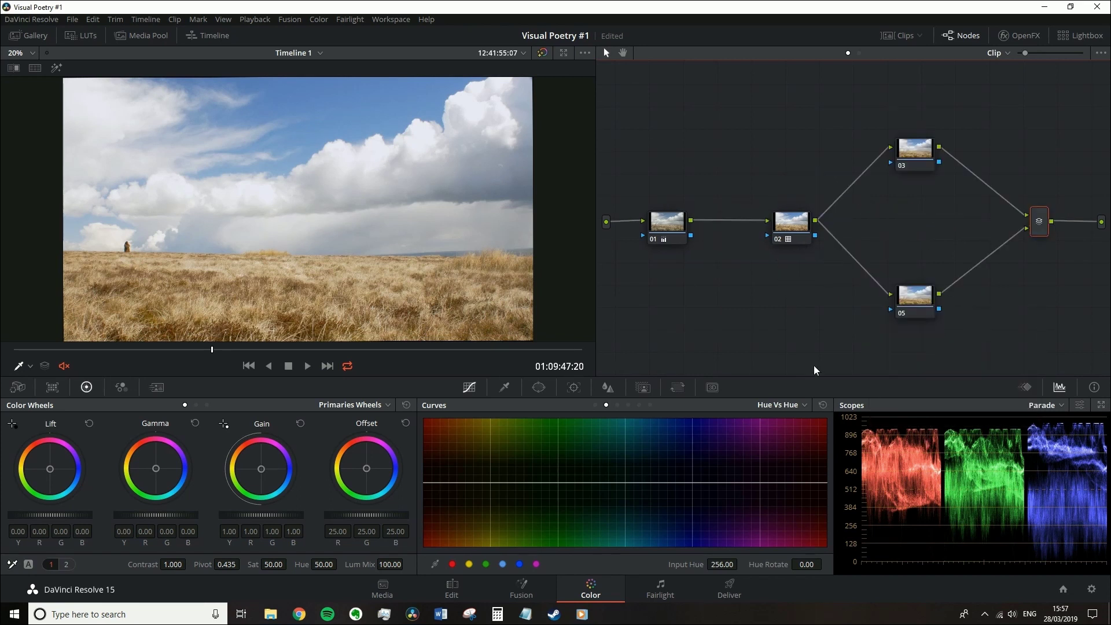
pyautogui.click(910, 168)
pyautogui.click(790, 407)
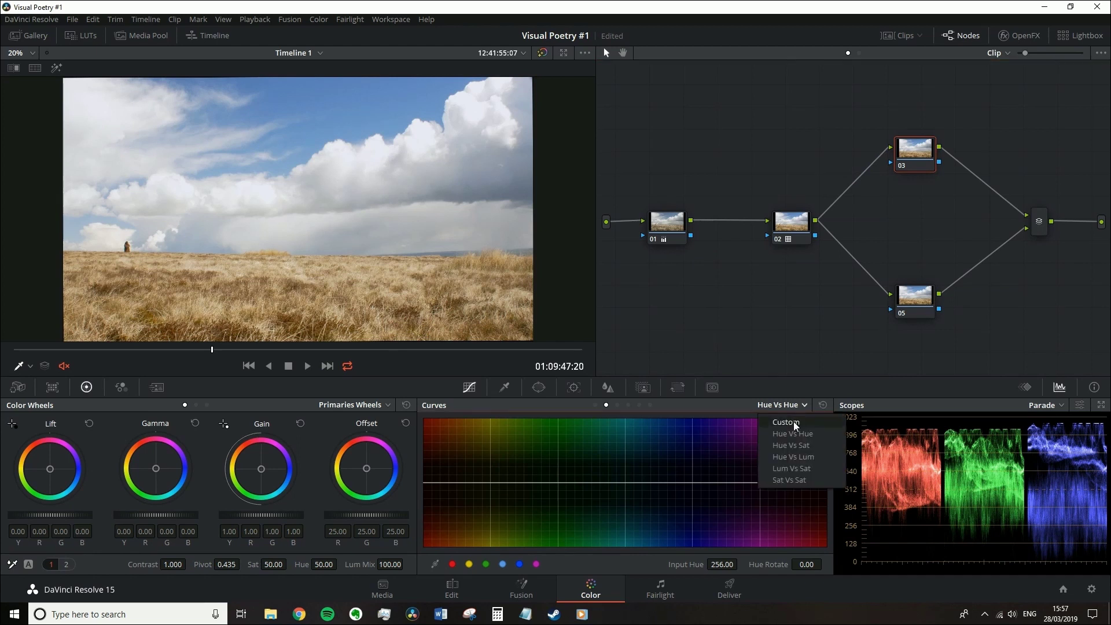
pyautogui.click(752, 409)
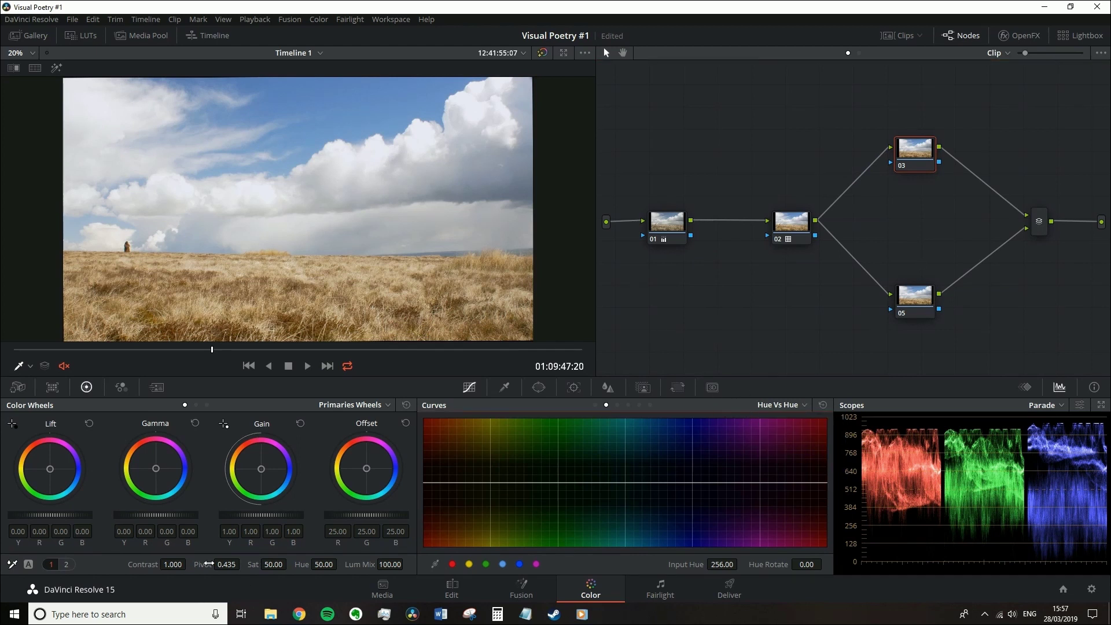
pyautogui.moveTo(259, 471); pyautogui.dragTo(273, 476)
pyautogui.click(301, 423)
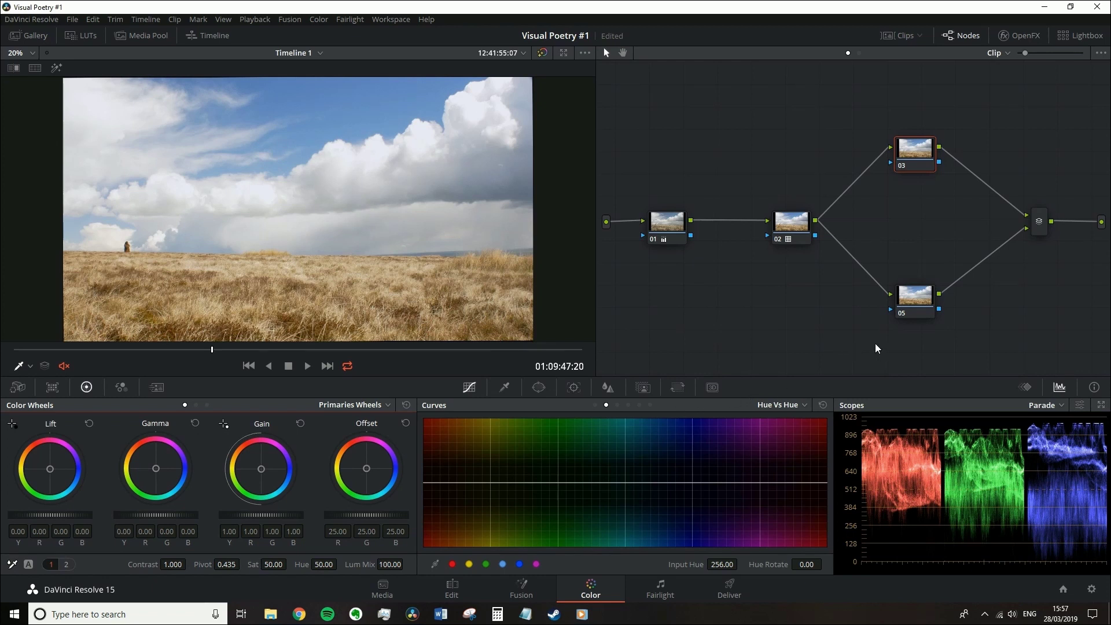
# - Sample the blue sky on the upper node's Hue Vs Hue curve and set its hue rotation to about 24.11 for a teal tint
pyautogui.click(796, 408)
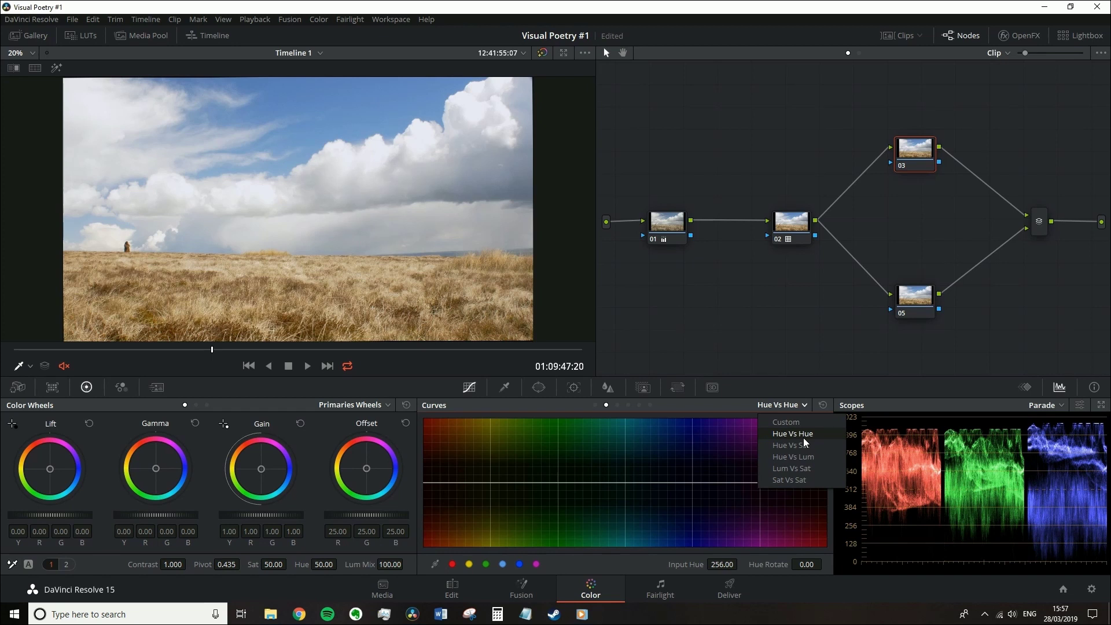
pyautogui.click(802, 435)
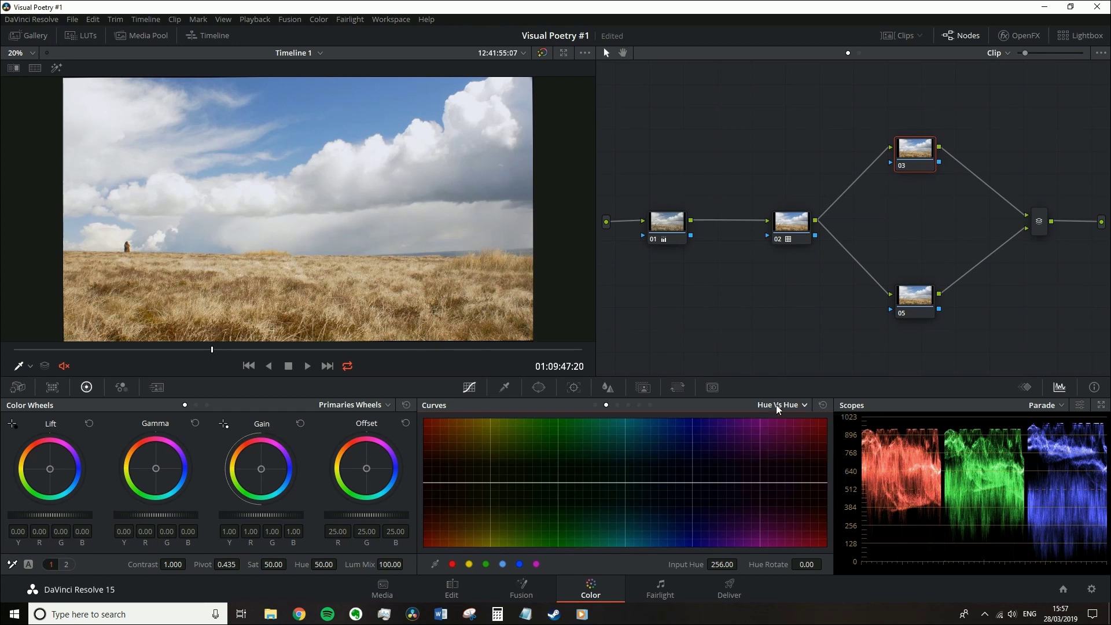
pyautogui.click(332, 101)
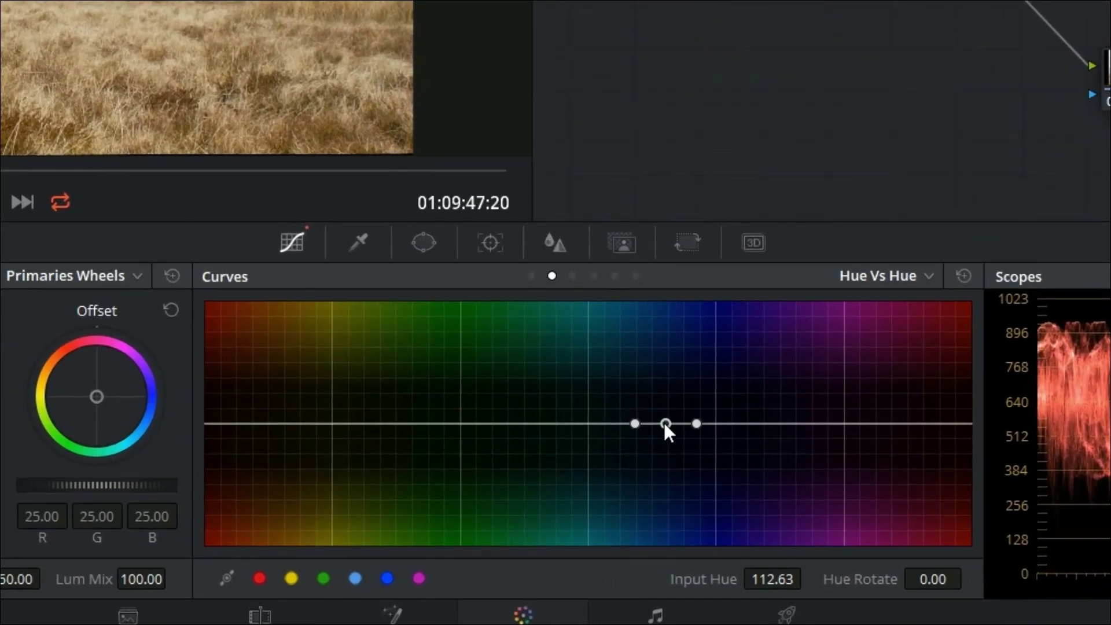
pyautogui.moveTo(664, 422); pyautogui.dragTo(662, 405)
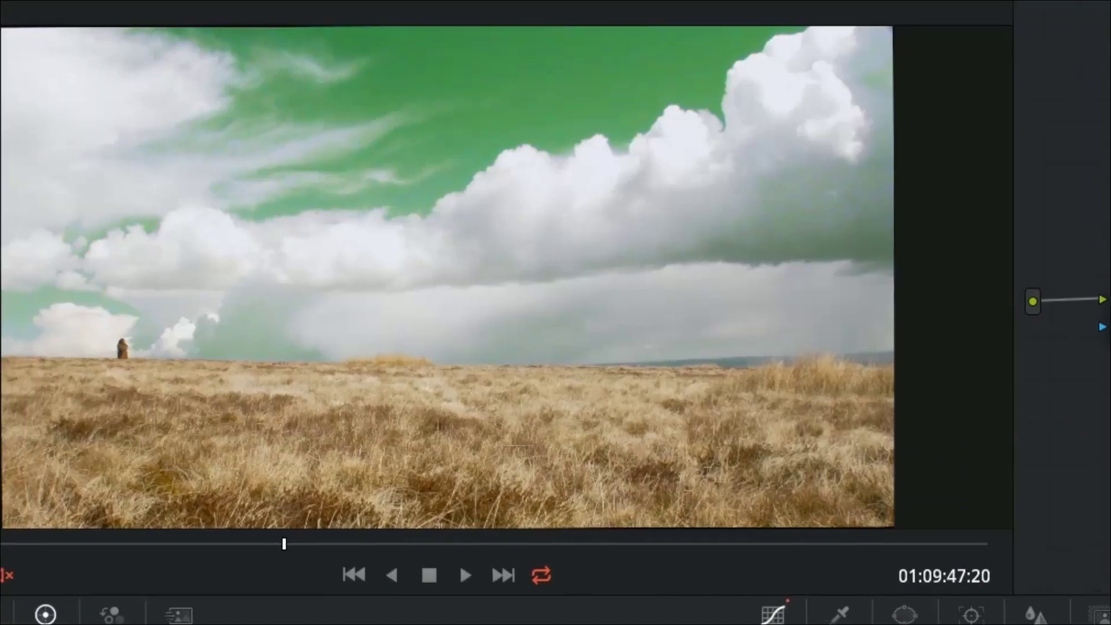
pyautogui.moveTo(810, 619); pyautogui.dragTo(810, 624)
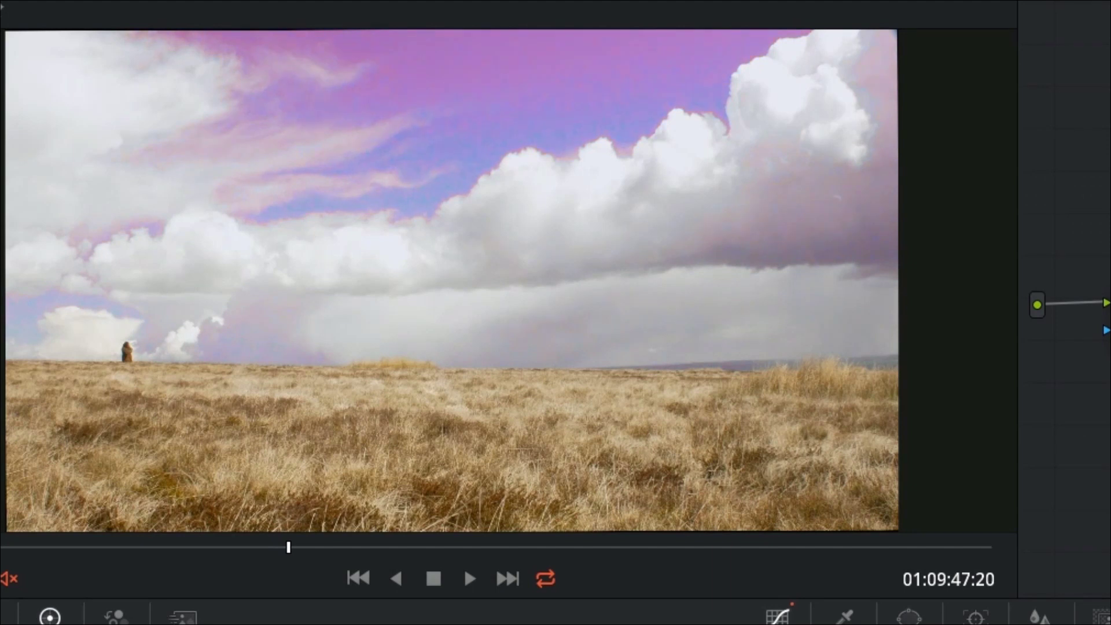
pyautogui.moveTo(666, 502); pyautogui.dragTo(666, 475)
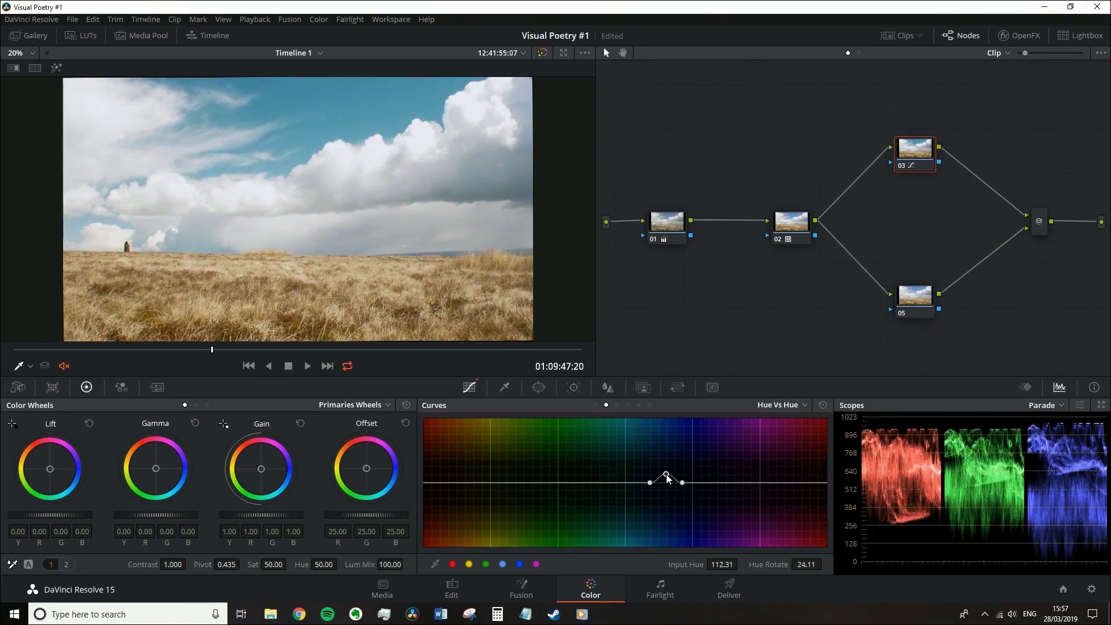
# - Fine-tune the sky's hue rotation to 25.71, and lower the sampled sky's saturation to 0.76 on the Hue Vs Sat curve
pyautogui.moveTo(666, 474); pyautogui.dragTo(666, 474)
pyautogui.moveTo(666, 475); pyautogui.dragTo(668, 477)
pyautogui.click(792, 406)
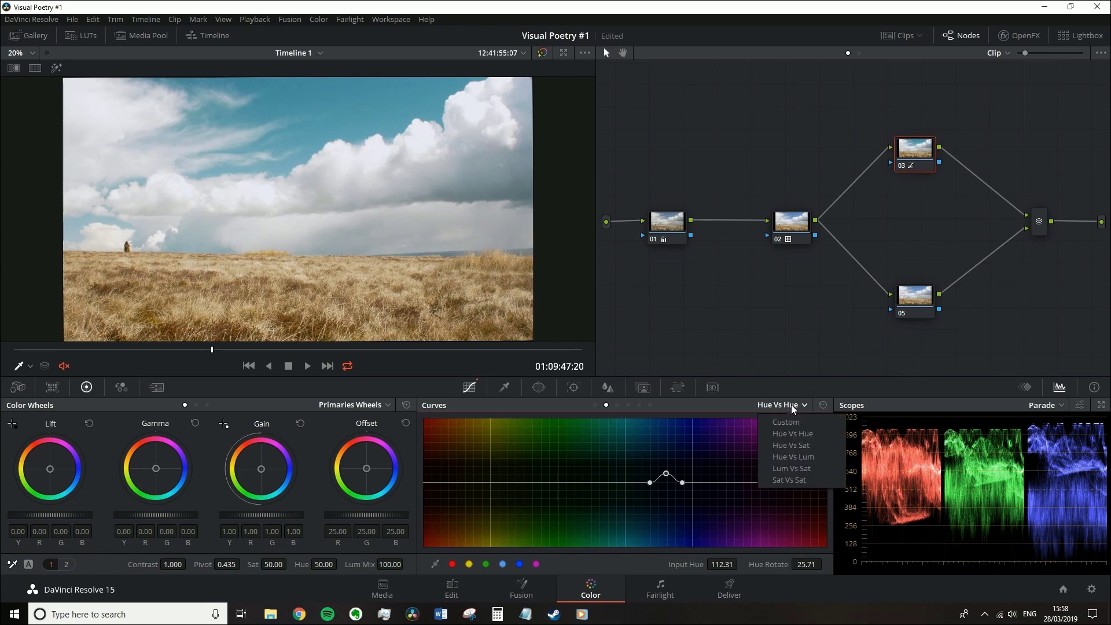
pyautogui.click(814, 443)
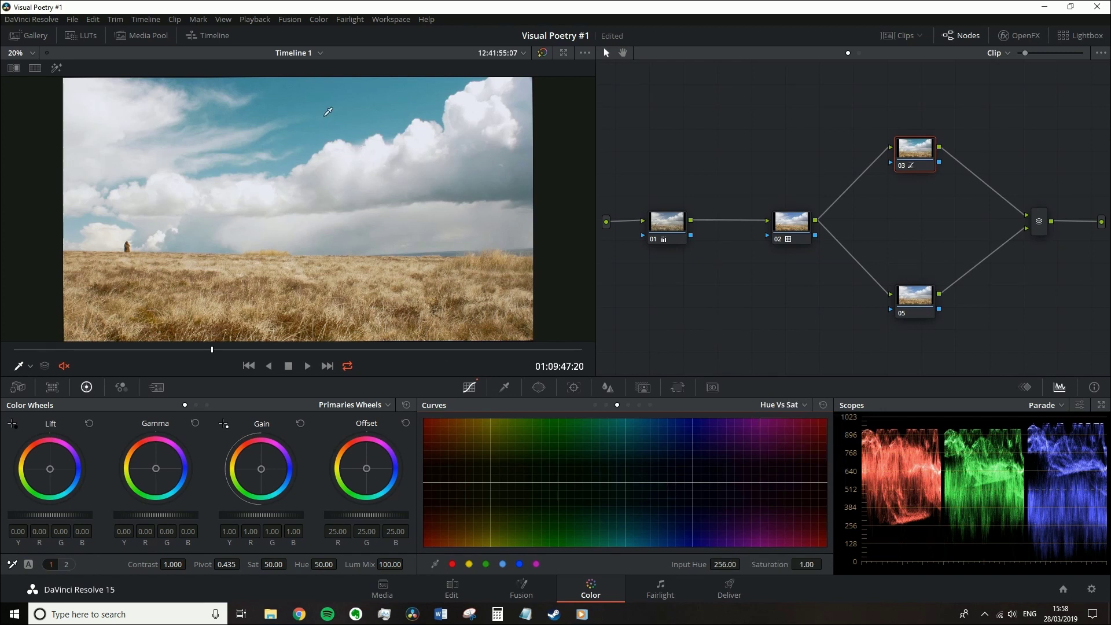
pyautogui.click(350, 111)
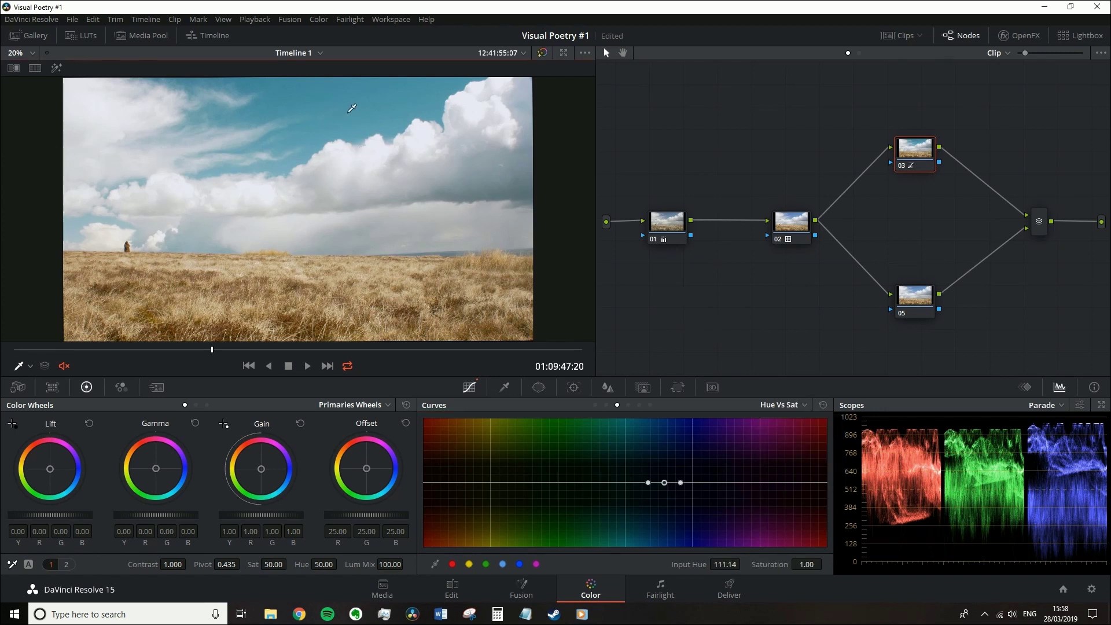
pyautogui.moveTo(665, 485)
pyautogui.mouseDown()
pyautogui.moveTo(658, 427)
pyautogui.moveTo(669, 554)
pyautogui.moveTo(665, 496)
pyautogui.mouseUp()
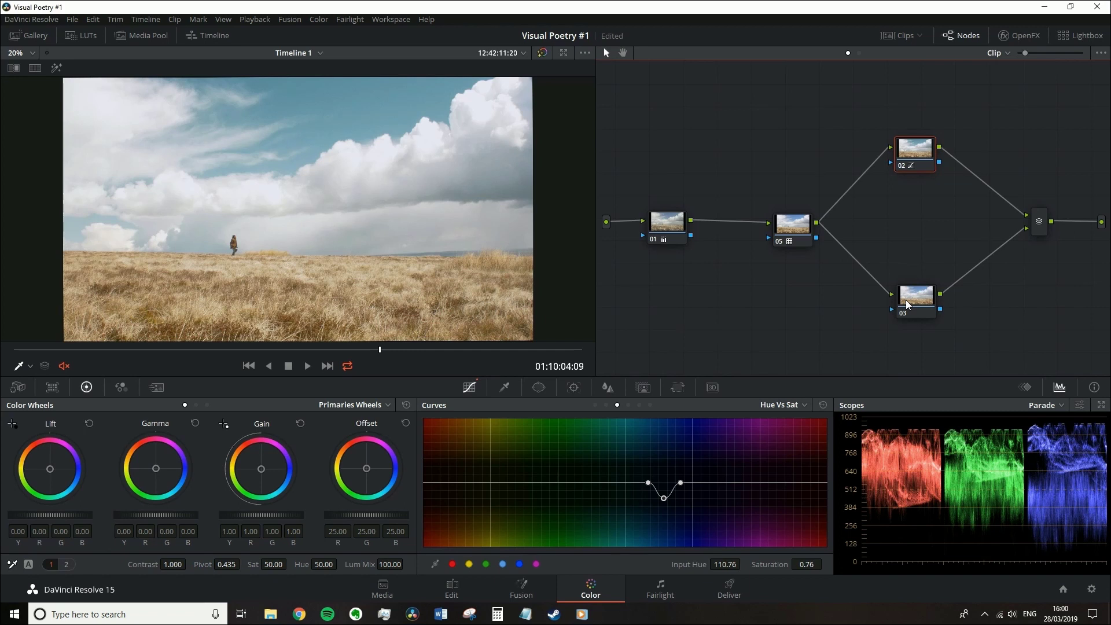
# - Warm the lower branch node by setting gamma to R 0.04, G -0.01, B -0.05 and gain to R 1.03, G 1.01, B 0.84
pyautogui.click(905, 300)
pyautogui.moveTo(155, 468); pyautogui.dragTo(152, 464)
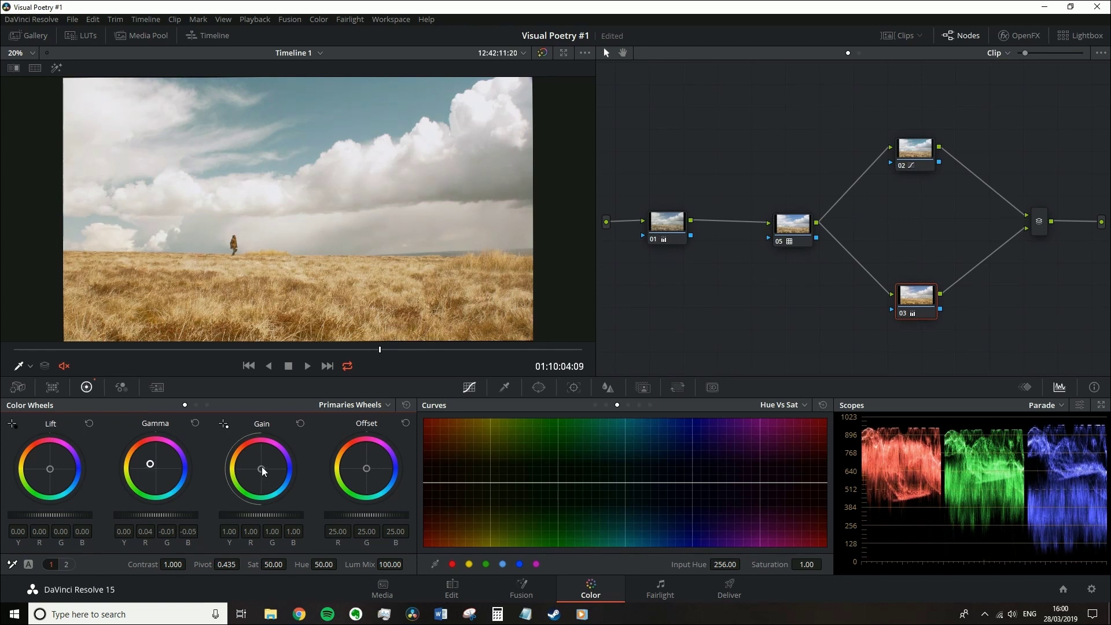
pyautogui.moveTo(262, 466); pyautogui.dragTo(259, 468)
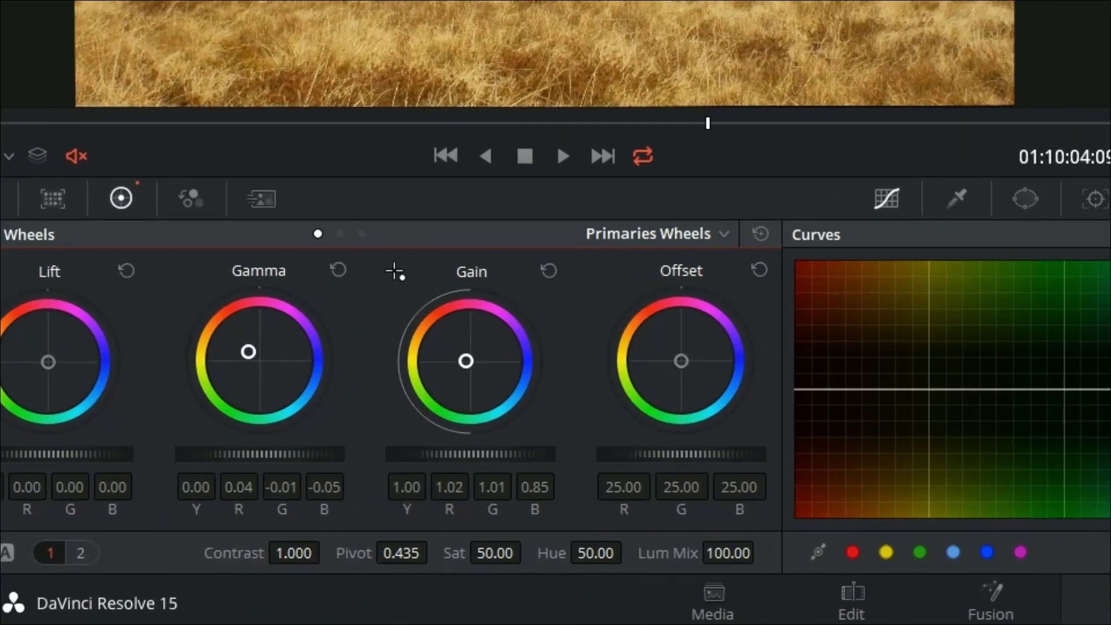
pyautogui.moveTo(466, 361); pyautogui.dragTo(464, 361)
# - Set the lower branch node's saturation to 35
pyautogui.click(496, 555)
pyautogui.write('35')
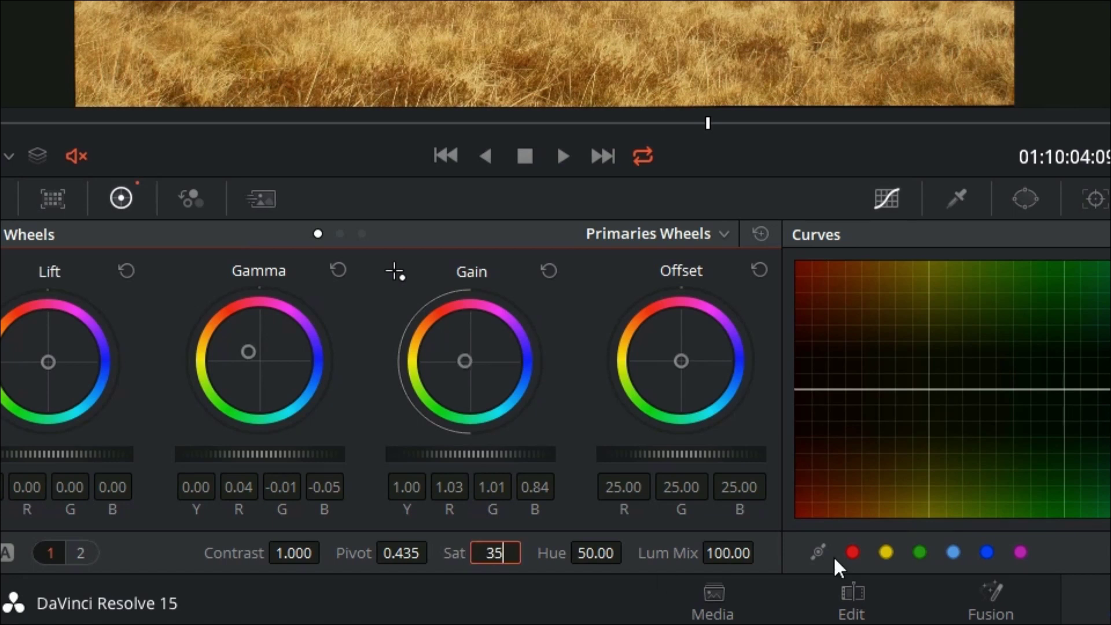
pyautogui.press('Return')
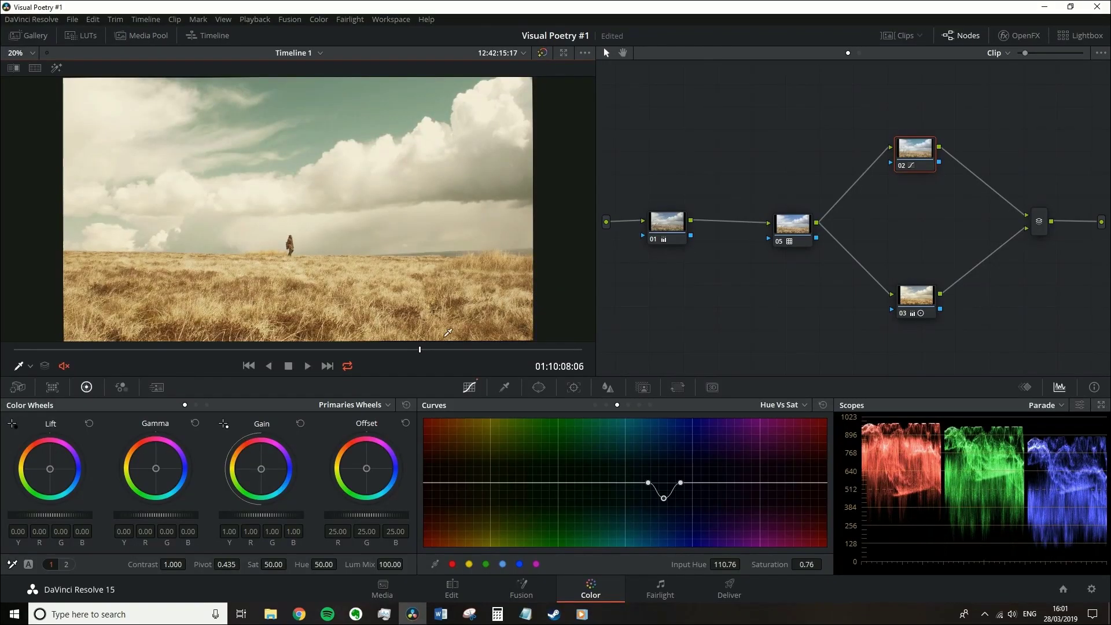
# - Move the upper branch node slightly lower, toggle it off and on twice to compare the sky, and play the graded clip
pyautogui.rightClick(911, 151)
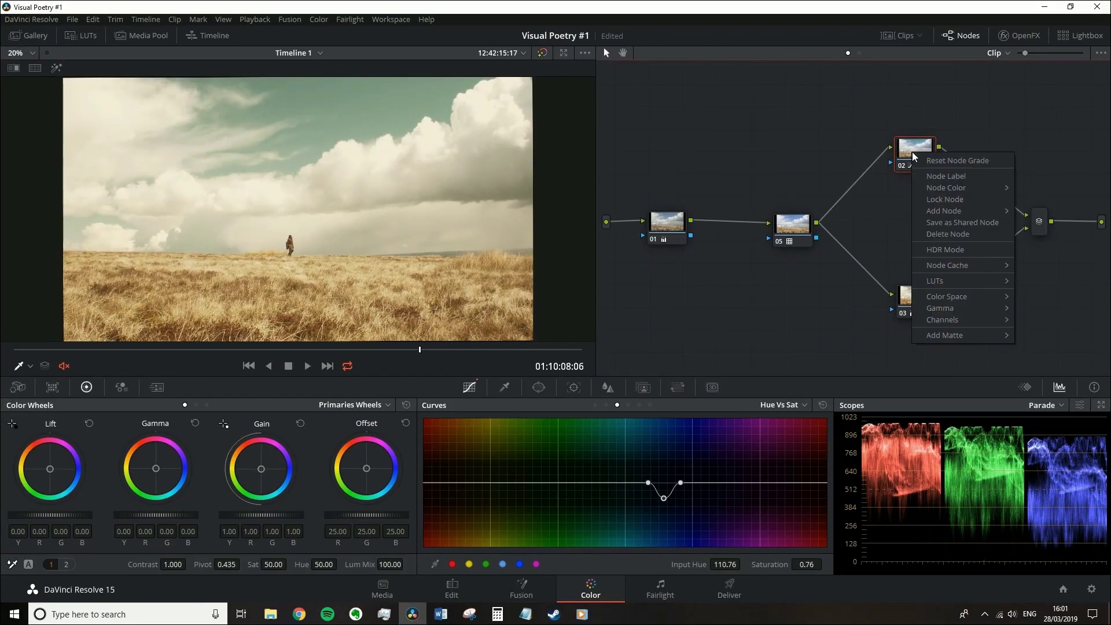
pyautogui.click(914, 147)
pyautogui.moveTo(915, 149); pyautogui.dragTo(920, 167)
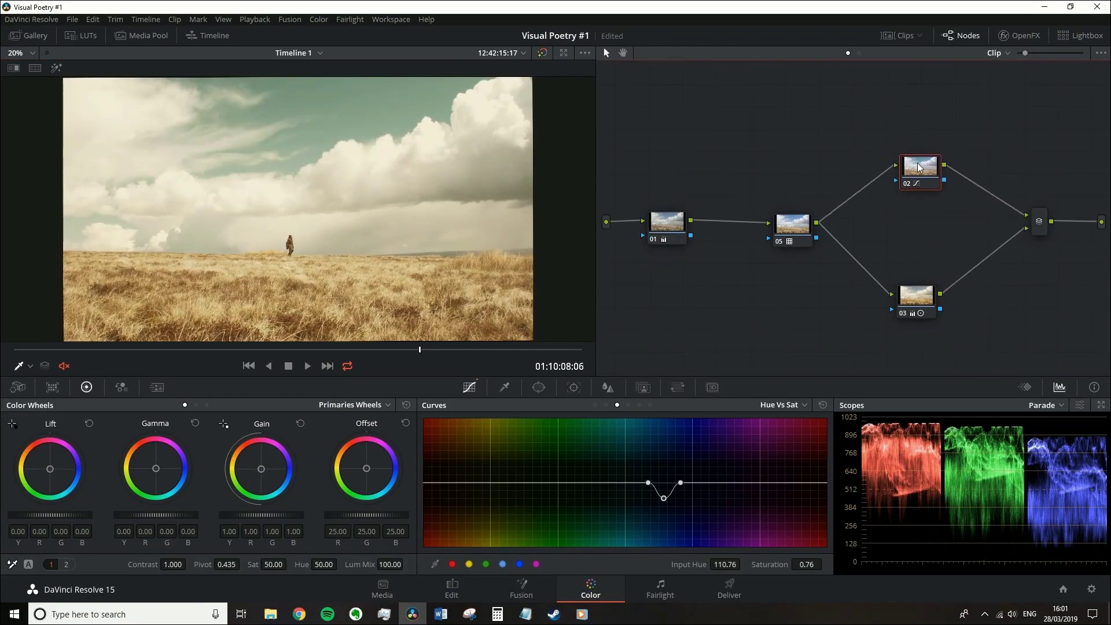
pyautogui.hotkey('ctrl', 'd')
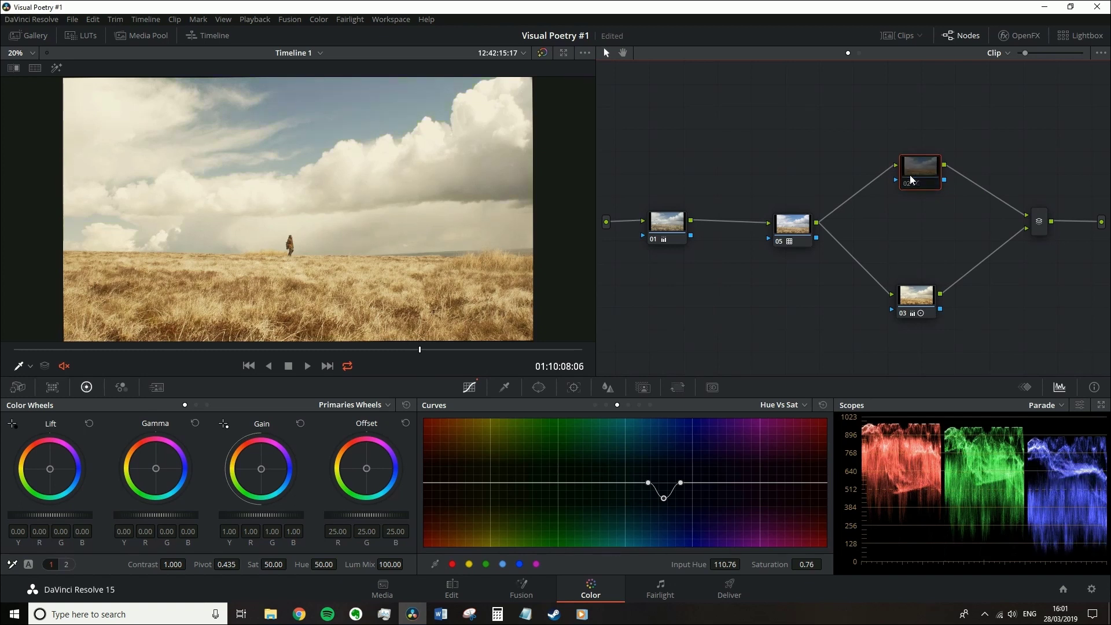
pyautogui.hotkey('ctrl', 'd')
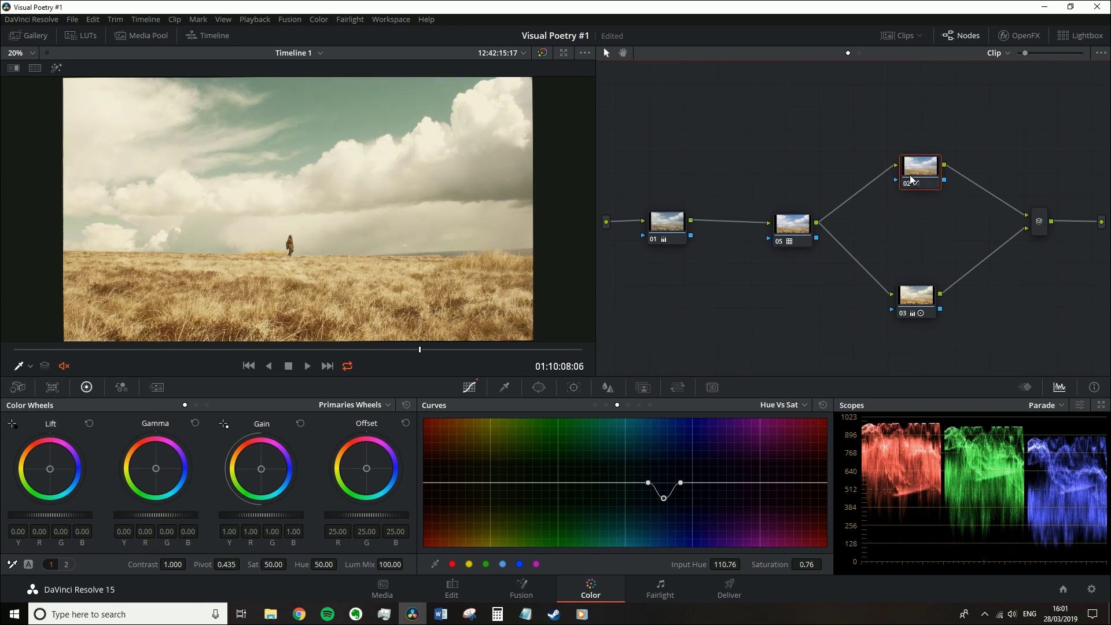
pyautogui.hotkey('ctrl', 'd')
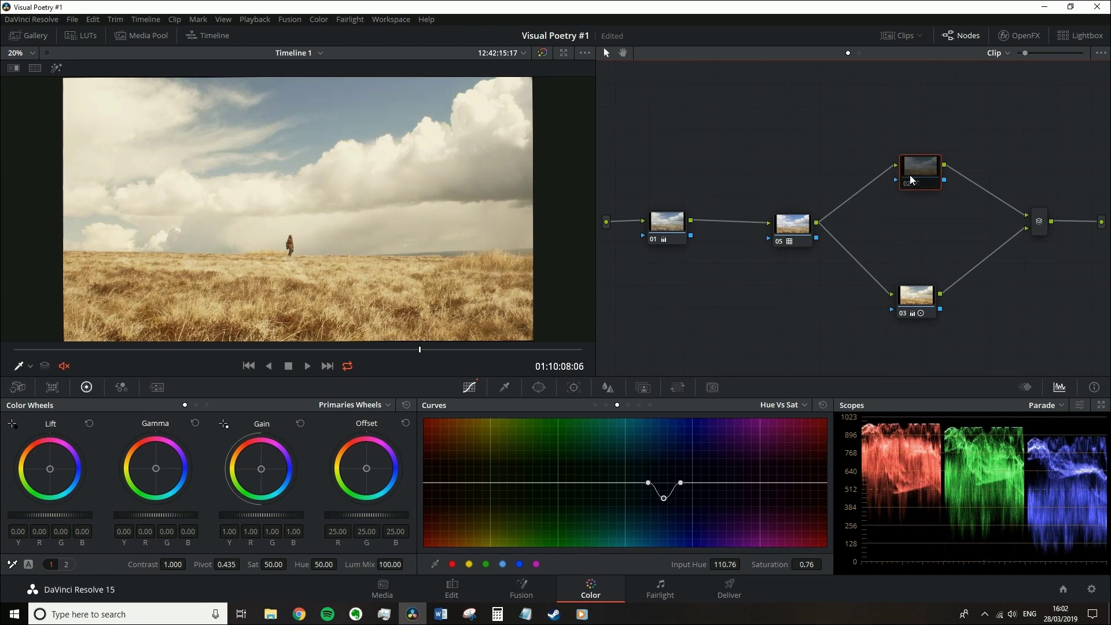
pyautogui.hotkey('ctrl', 'd')
pyautogui.press('space')
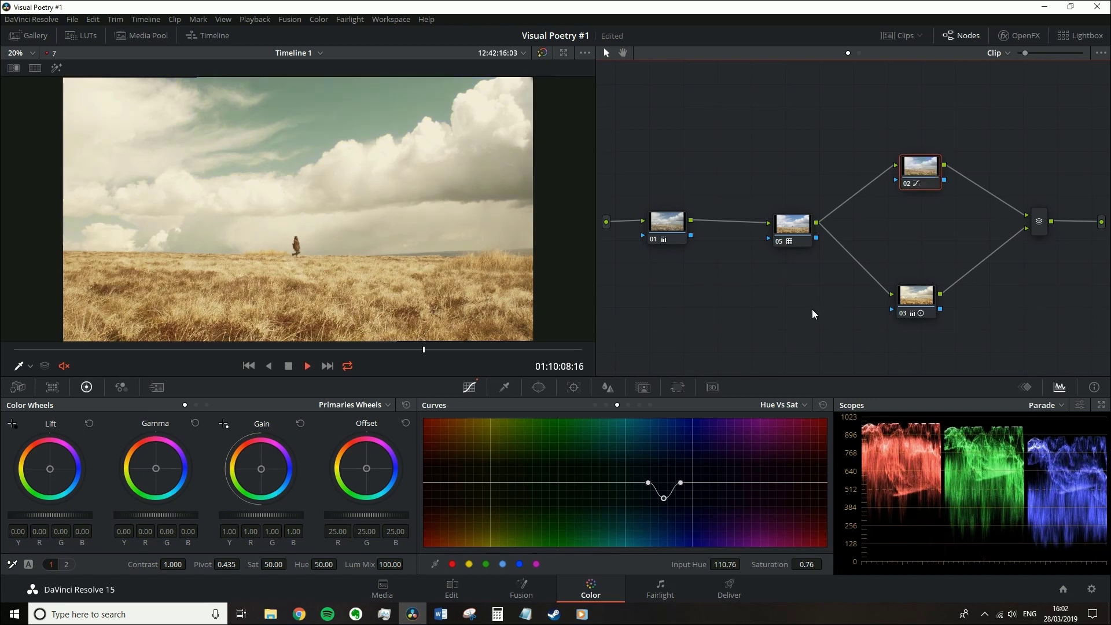
# - Open the timeline commands to look for the output blanking options
pyautogui.click(142, 19)
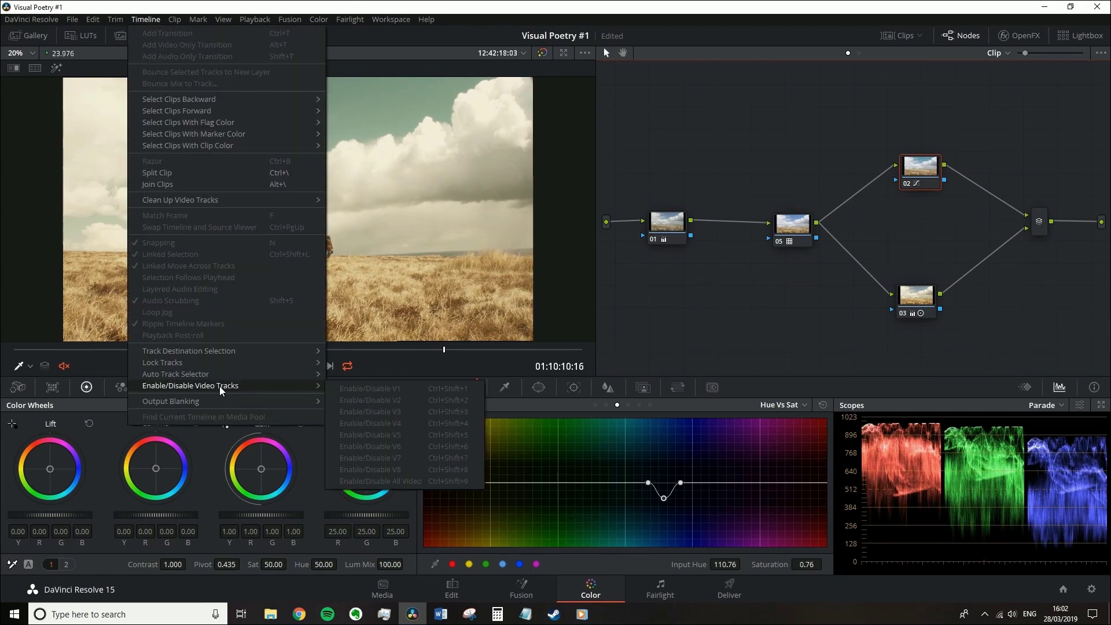